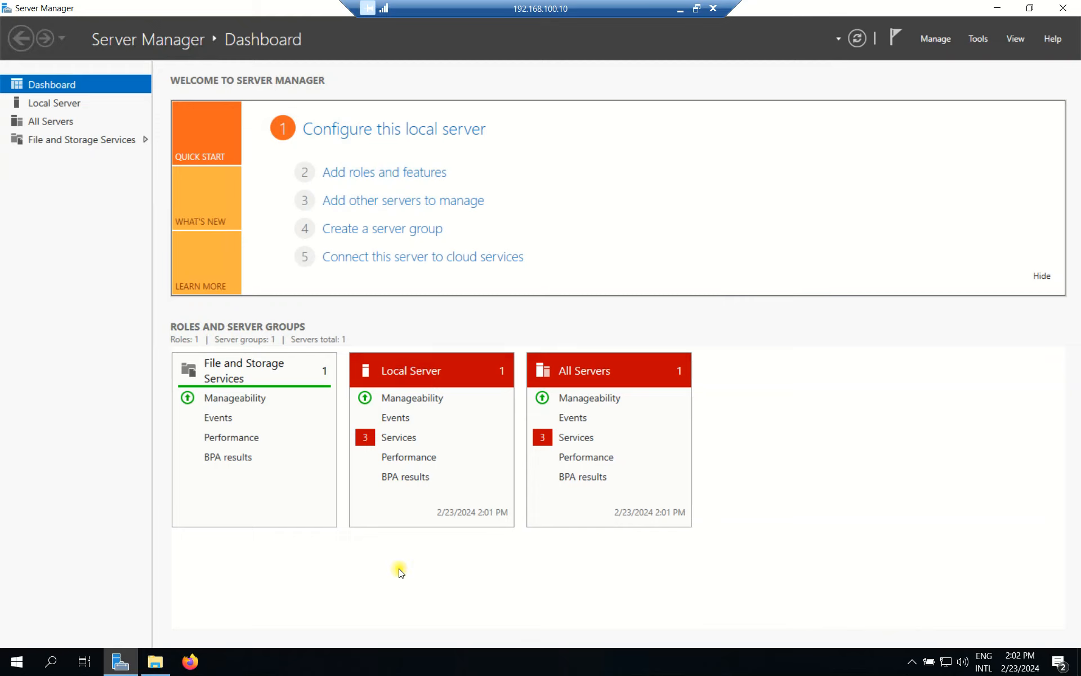
# Open the Internet Protocol Version 4 (TCP/IPv4) properties of the server's Ethernet connection from the Network and Sharing Center
pyautogui.rightClick(939, 662)
pyautogui.click(955, 645)
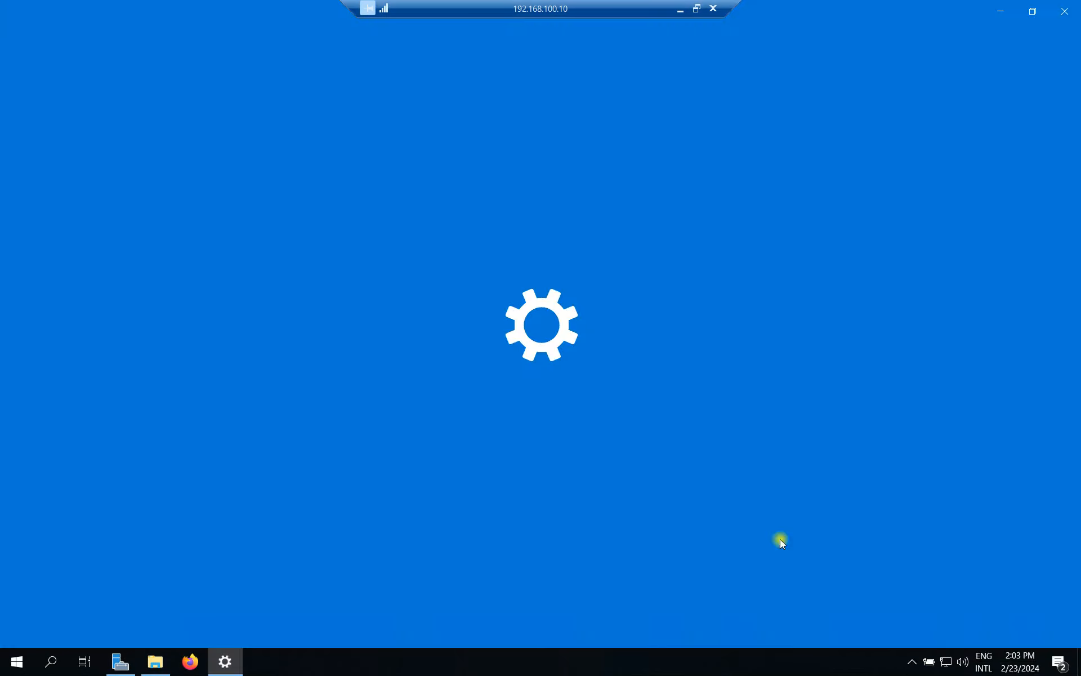
pyautogui.click(89, 194)
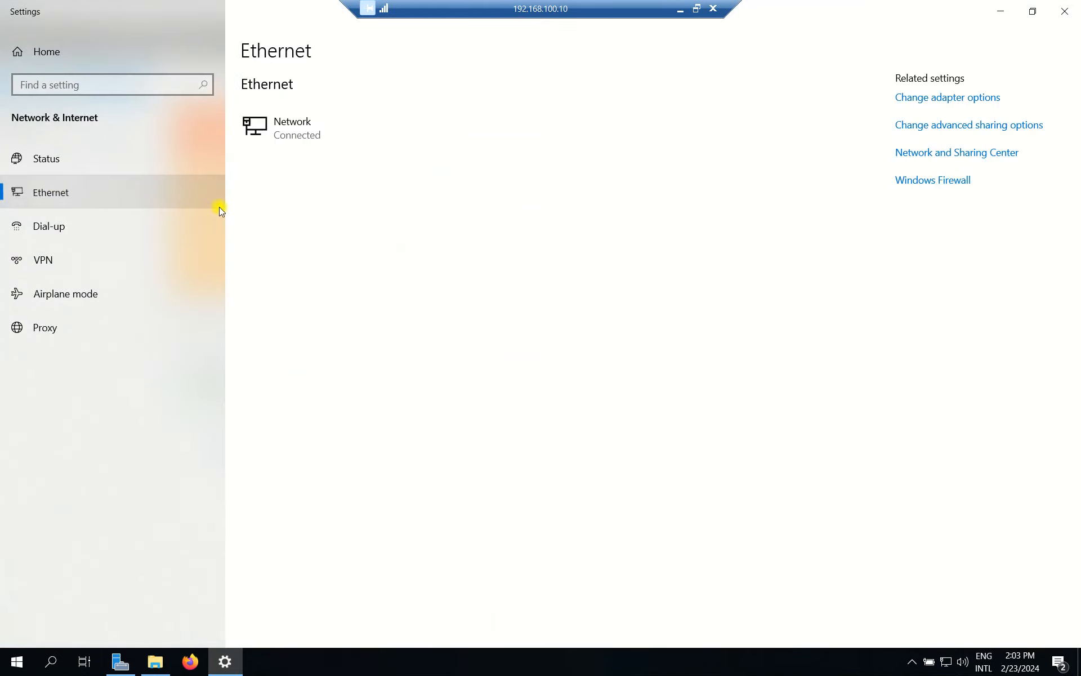
pyautogui.click(930, 155)
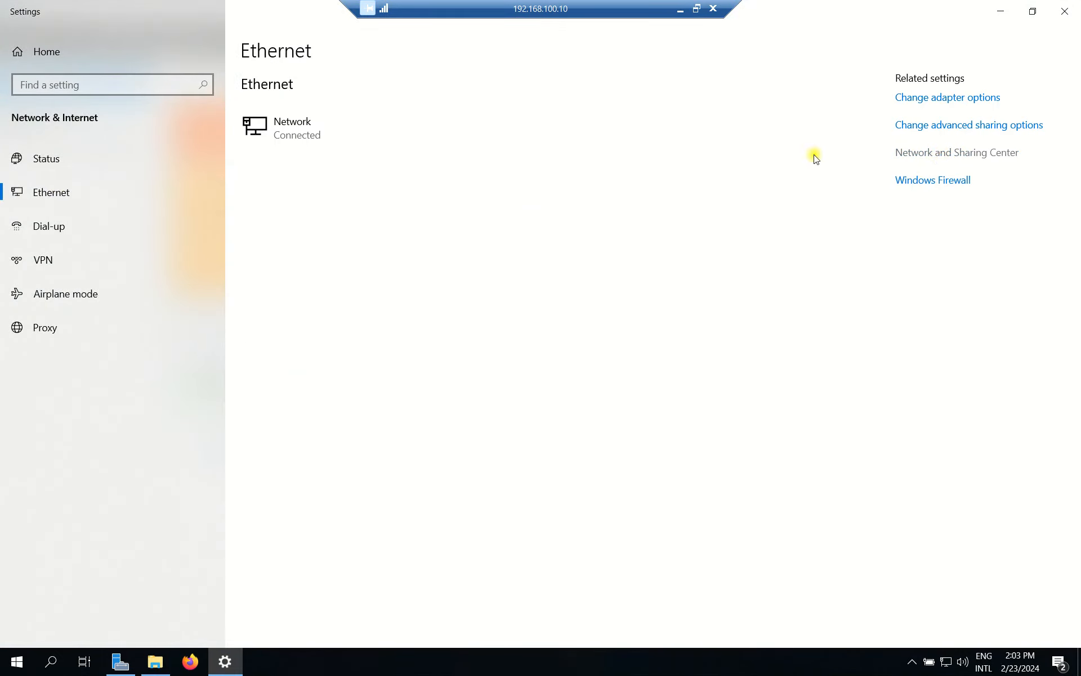
pyautogui.moveTo(663, 131); pyautogui.dragTo(575, 87)
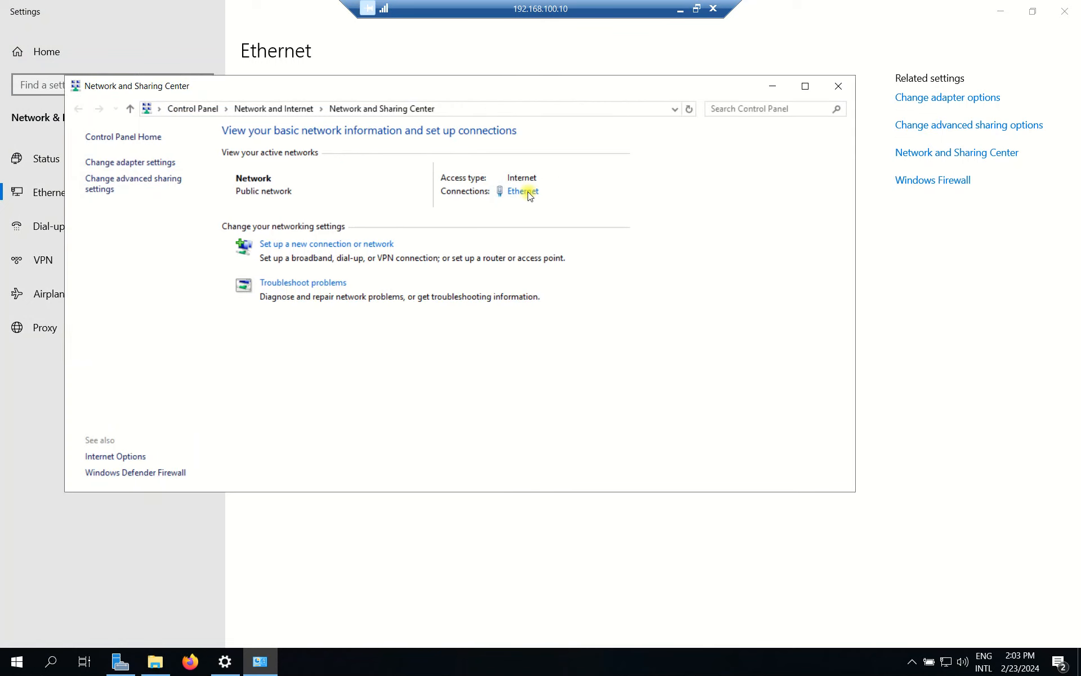
pyautogui.click(530, 194)
pyautogui.moveTo(526, 188); pyautogui.dragTo(415, 142)
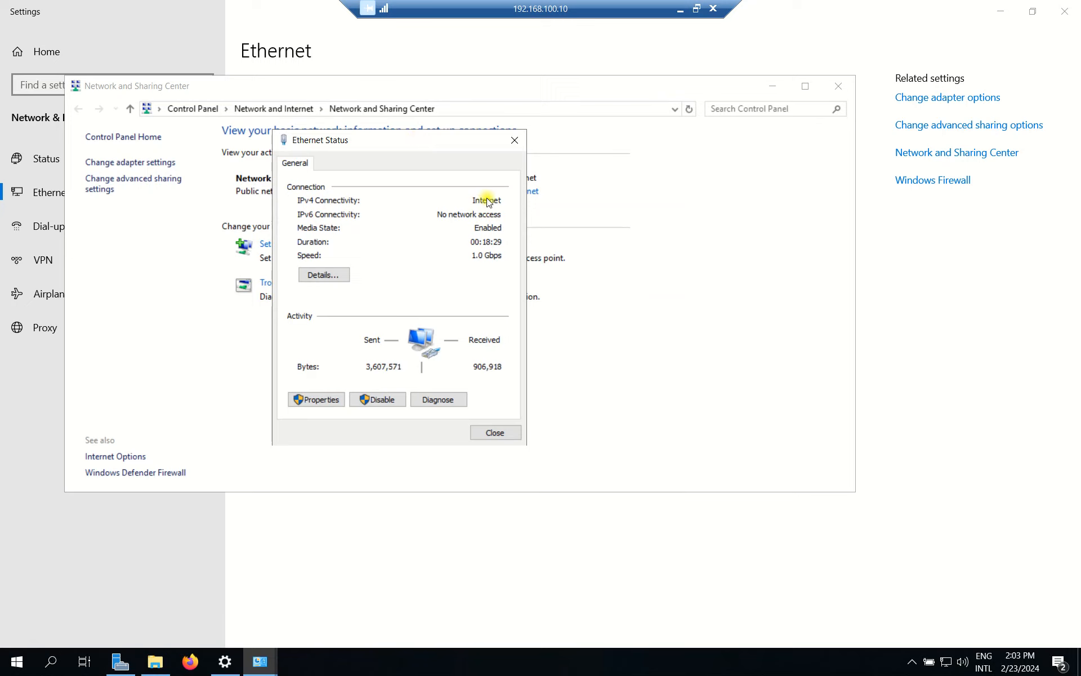
pyautogui.click(324, 399)
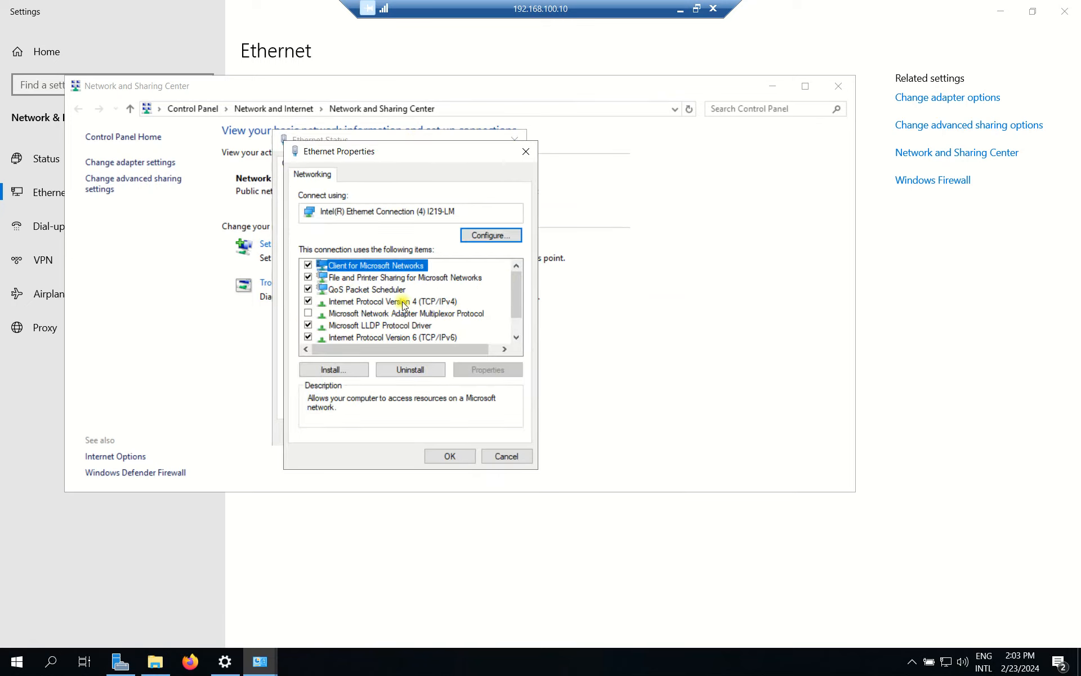
pyautogui.doubleClick(443, 304)
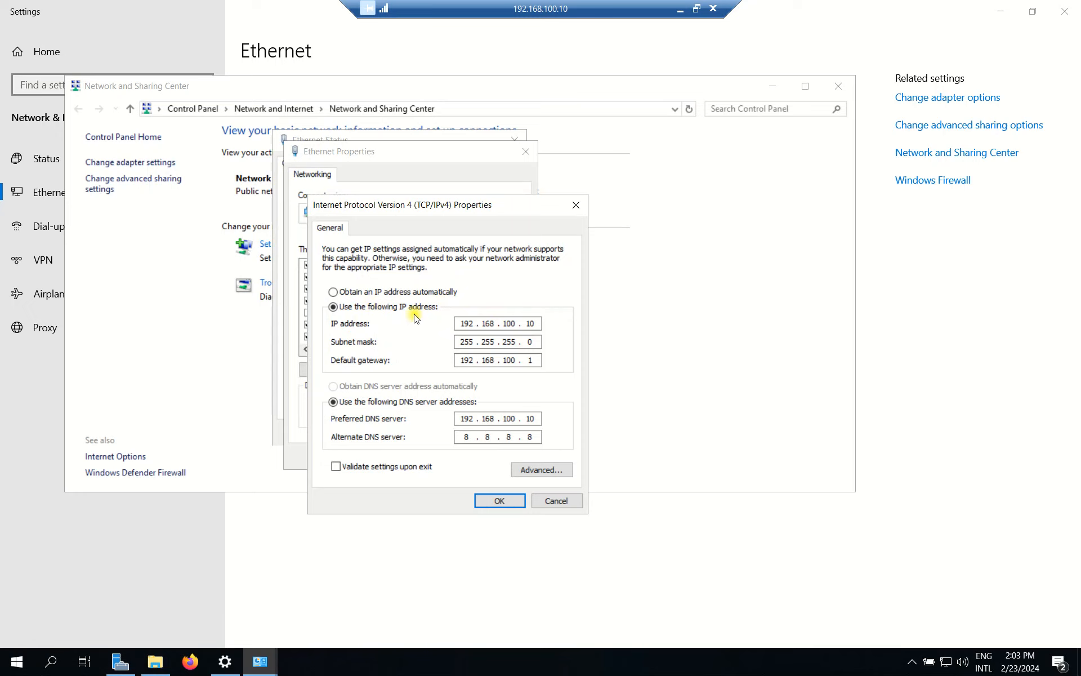
# Check the static IP address, subnet mask and preferred DNS server, and close all the network settings windows
pyautogui.click(493, 323)
pyautogui.click(495, 341)
pyautogui.moveTo(464, 418); pyautogui.dragTo(532, 421)
pyautogui.click(493, 323)
pyautogui.click(499, 501)
pyautogui.click(447, 450)
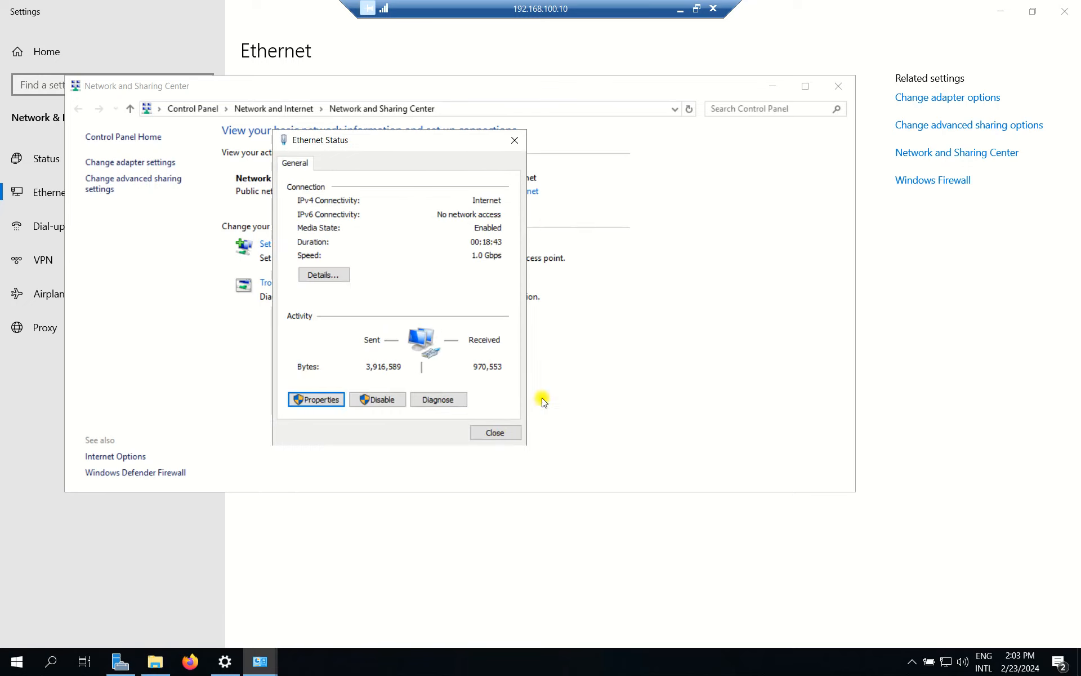
pyautogui.click(495, 433)
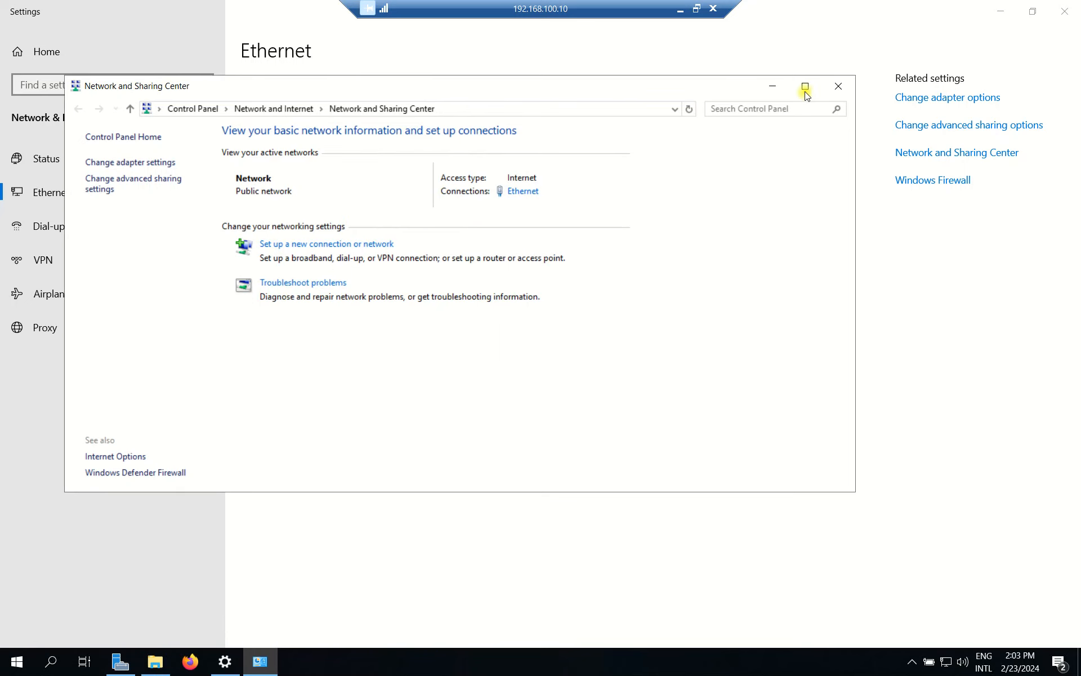
pyautogui.click(837, 86)
pyautogui.click(1064, 11)
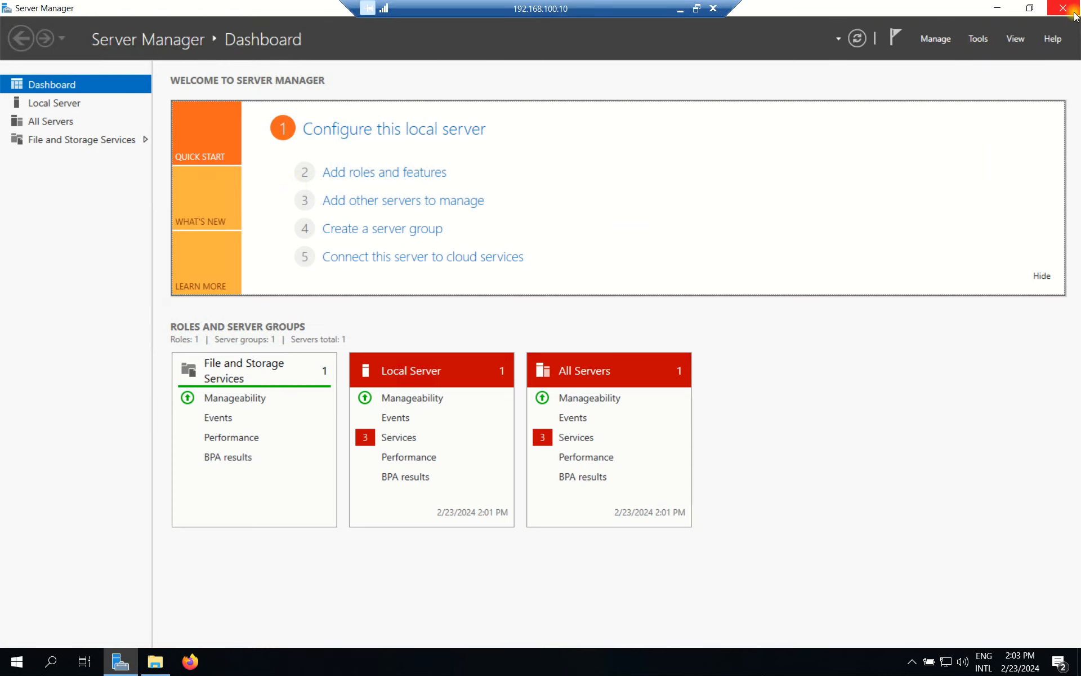
# Restart Server Manager and launch the Add Roles and Features Wizard
pyautogui.click(1063, 7)
pyautogui.click(137, 661)
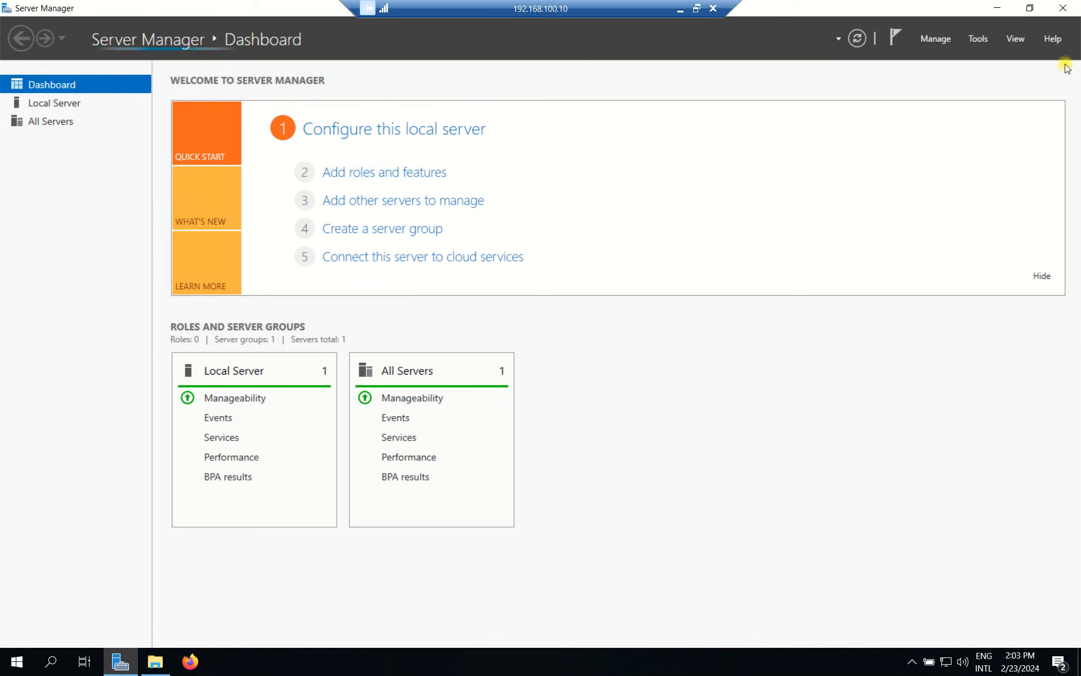
pyautogui.click(983, 39)
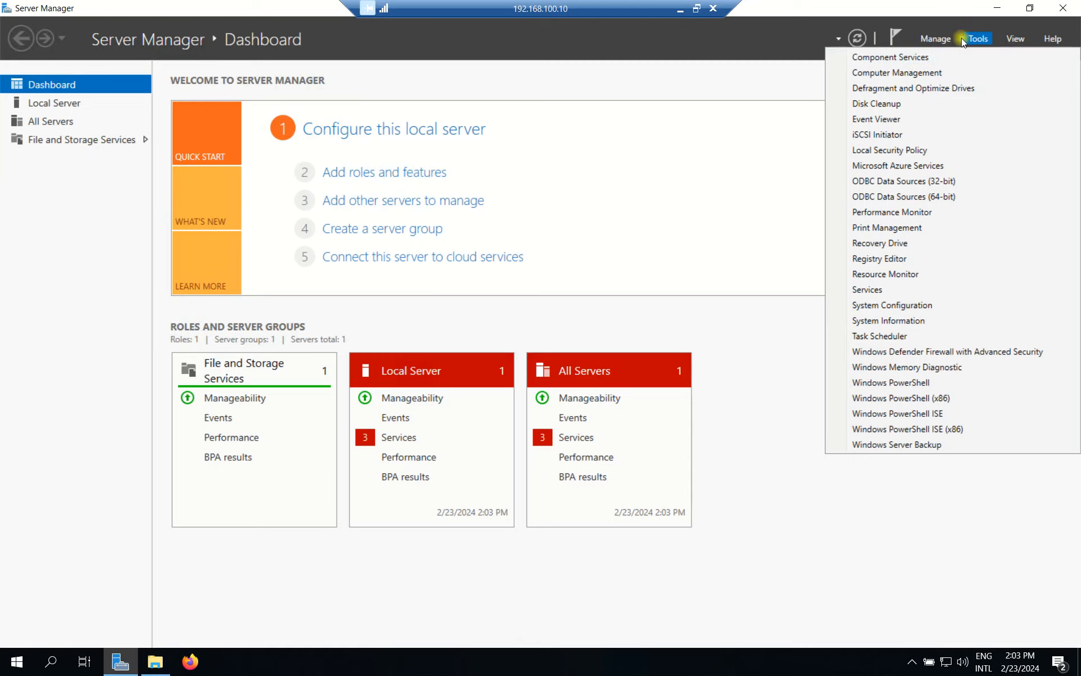
pyautogui.click(934, 38)
pyautogui.click(937, 38)
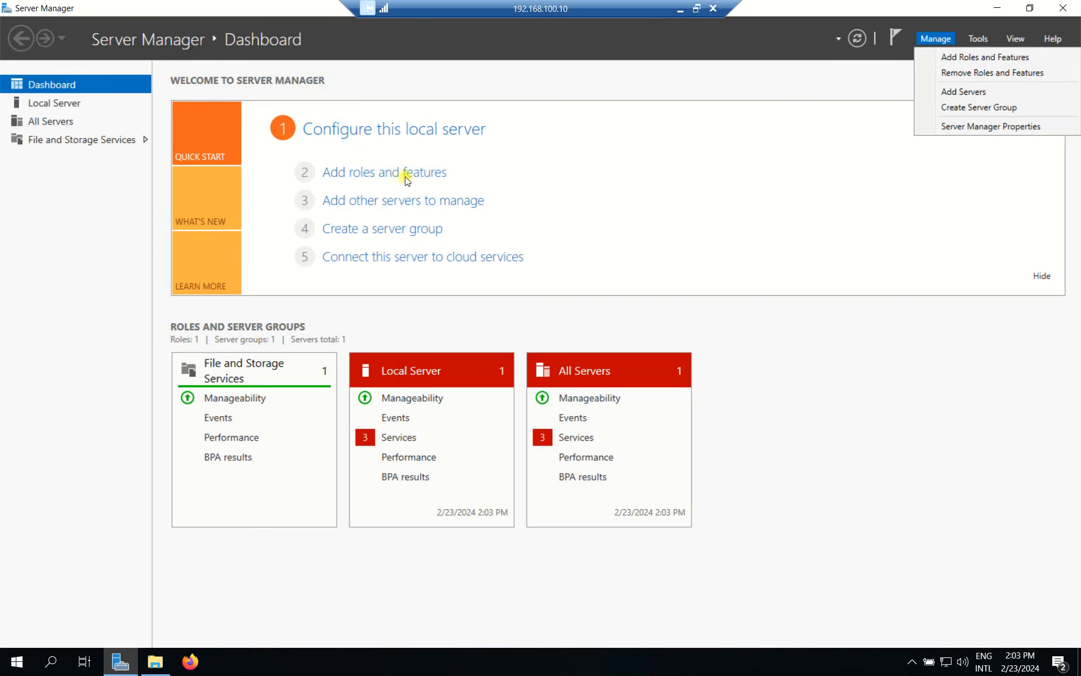
pyautogui.click(984, 57)
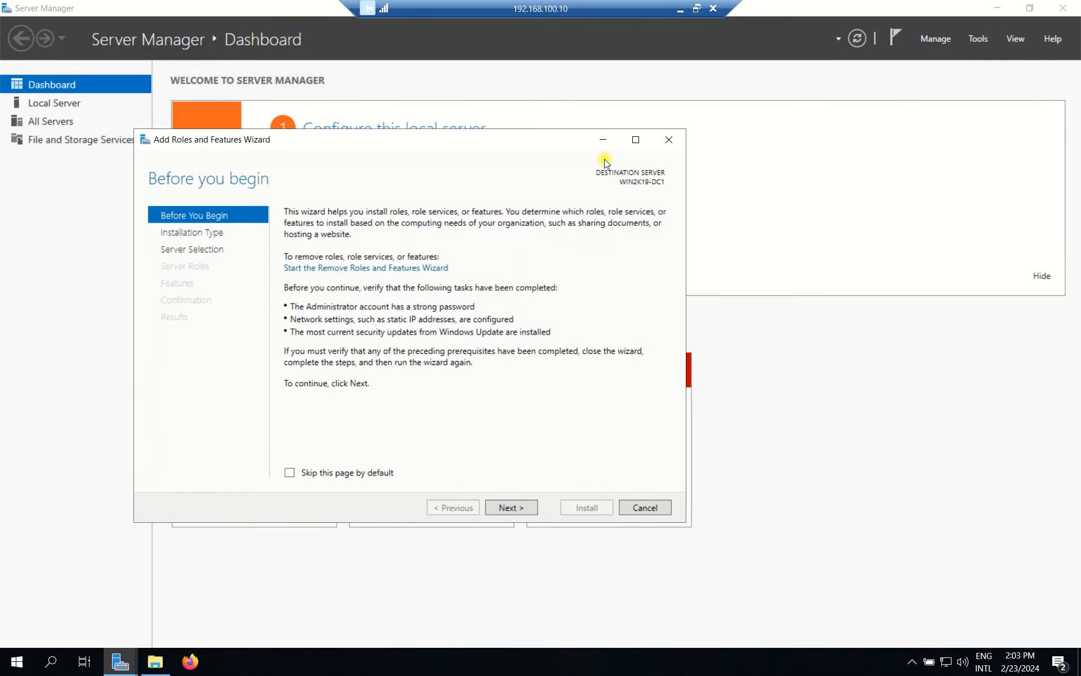
# Choose a role-based or feature-based installation with WIN2K19-DC1 from the server pool as the destination server
pyautogui.click(510, 509)
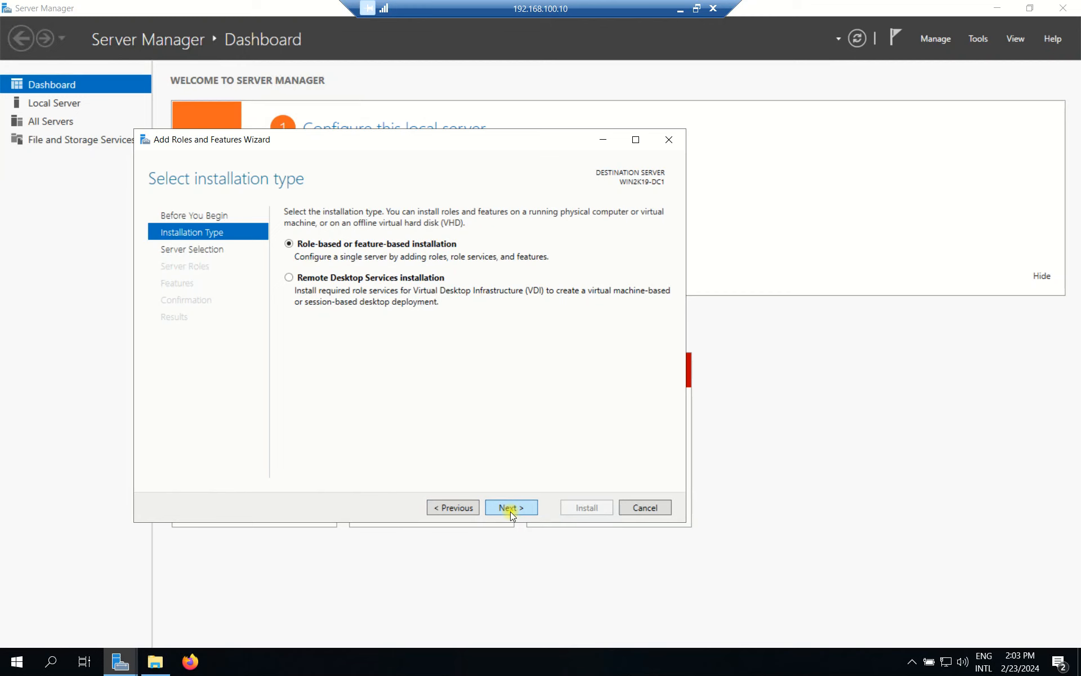
pyautogui.click(509, 509)
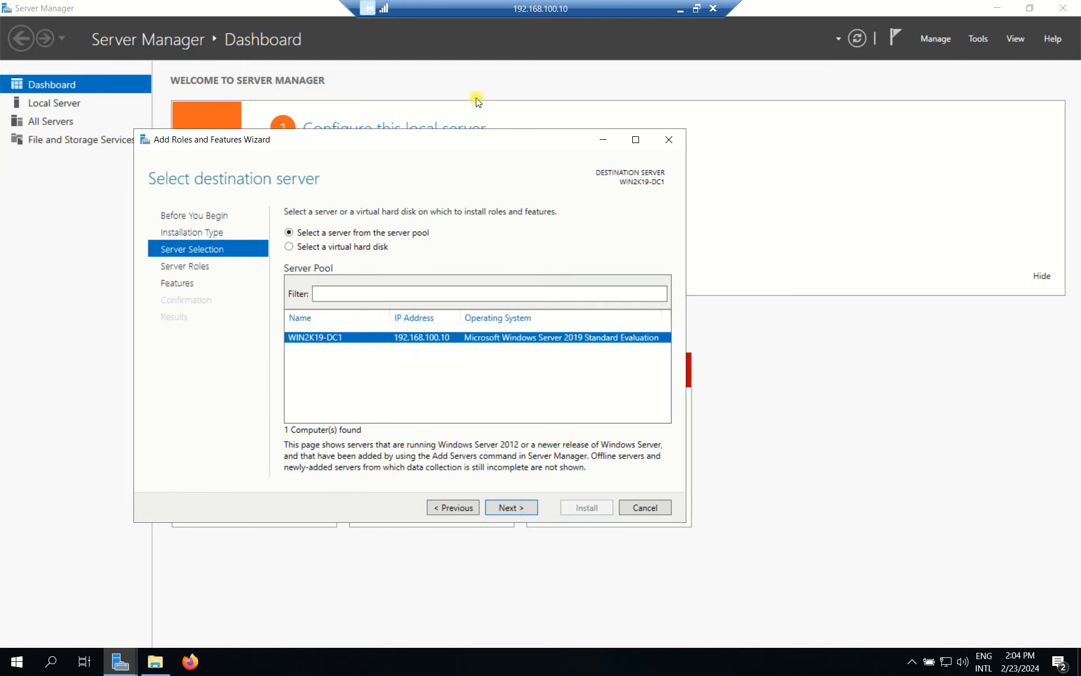
pyautogui.moveTo(488, 137); pyautogui.dragTo(528, 119)
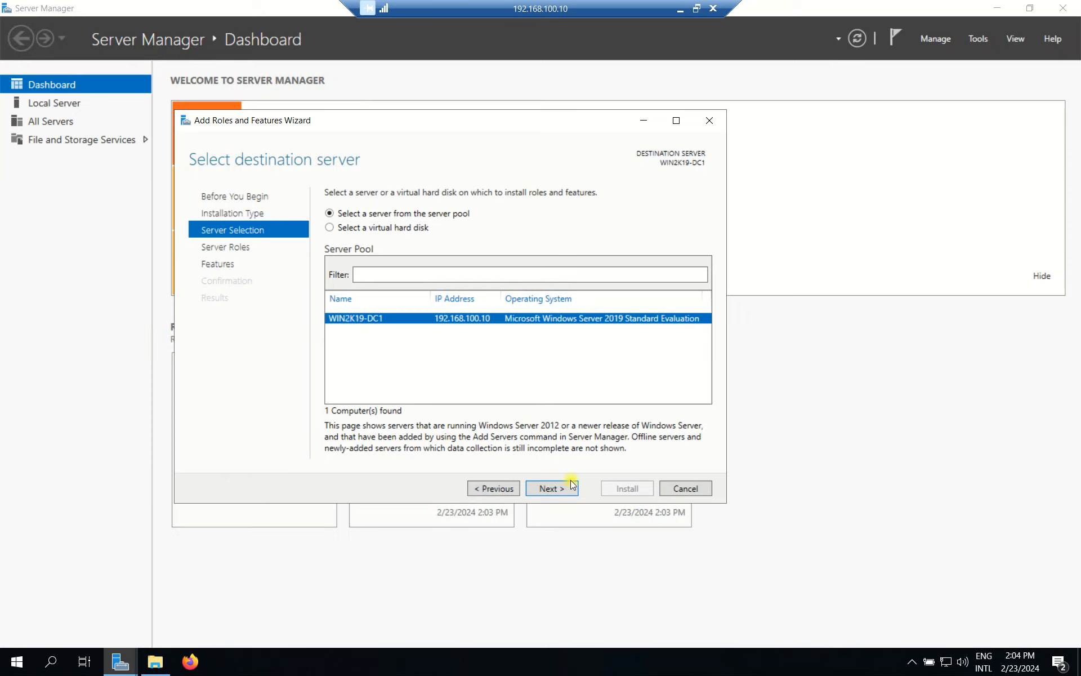
pyautogui.click(549, 489)
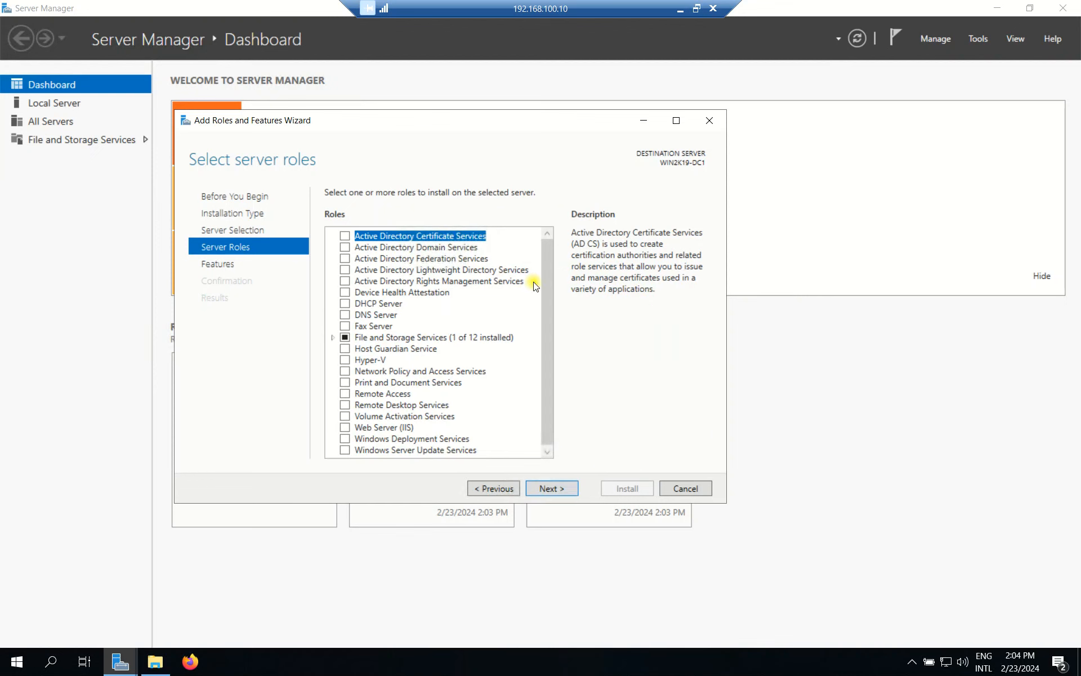
# Select the Active Directory Domain Services, DHCP Server and DNS Server roles, including their required features and management tools
pyautogui.click(345, 250)
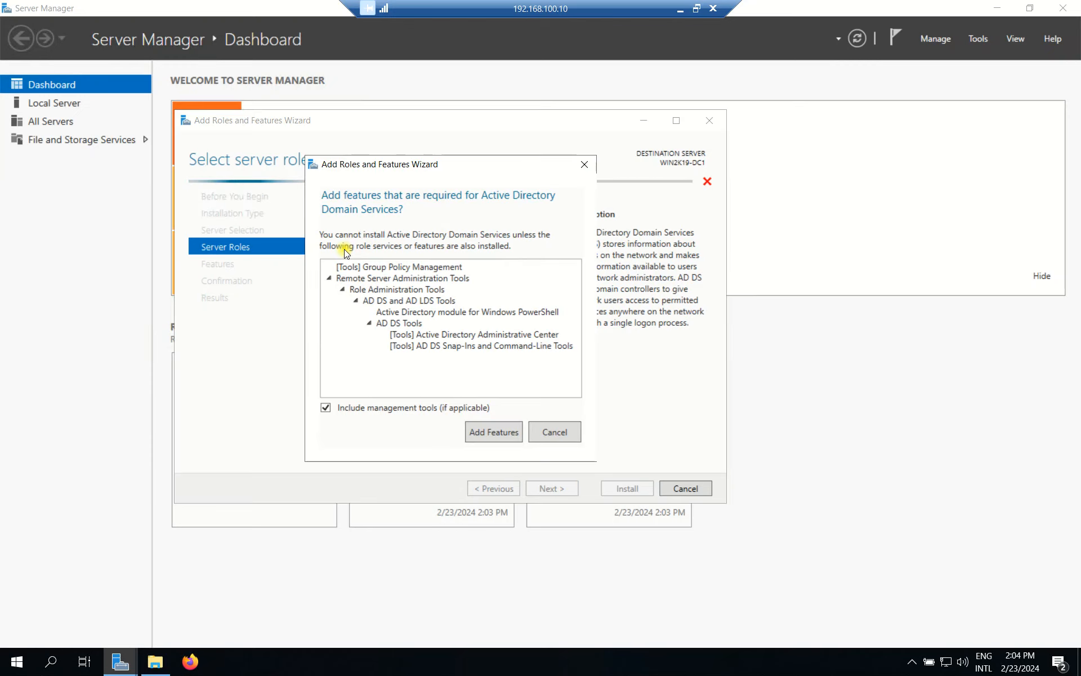
pyautogui.click(493, 437)
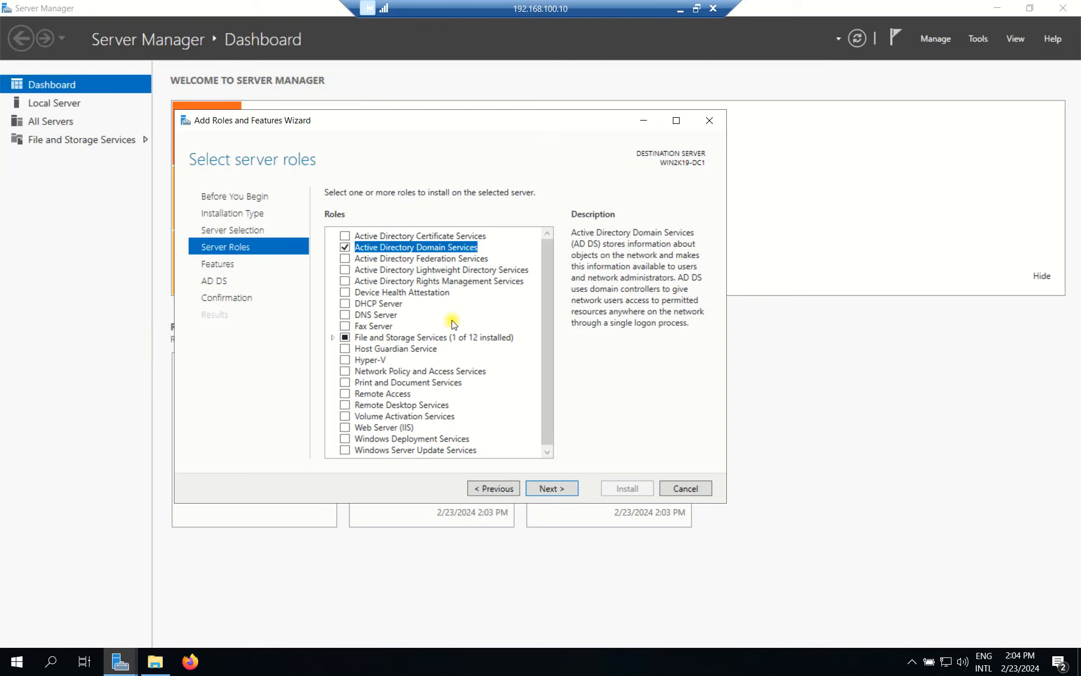
pyautogui.click(346, 305)
pyautogui.click(494, 425)
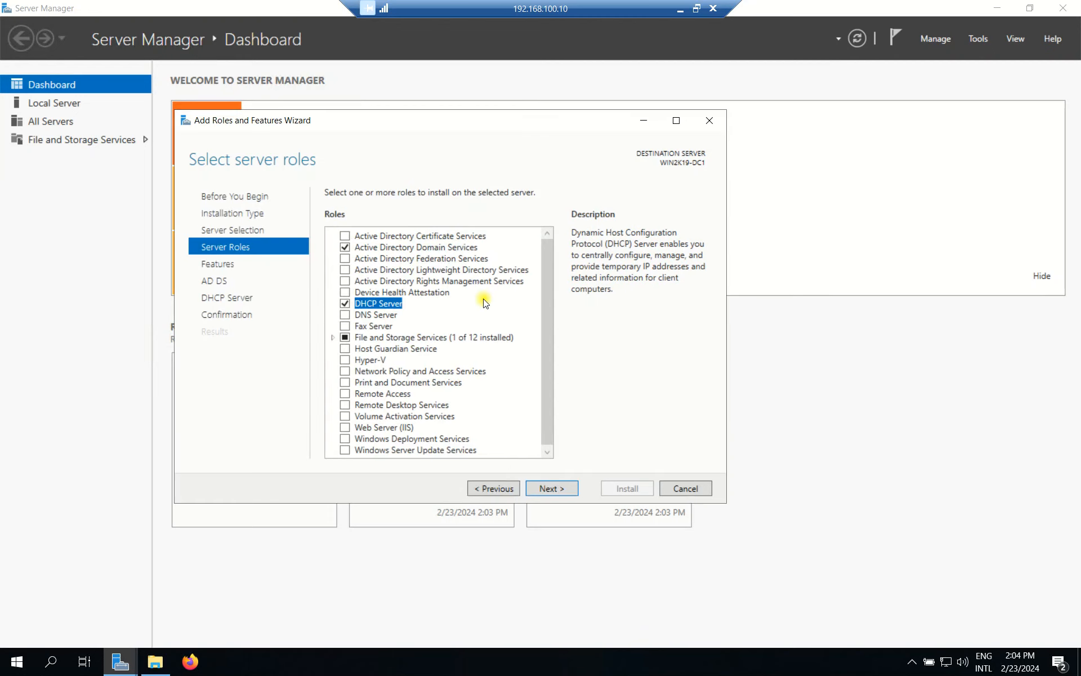
pyautogui.click(345, 315)
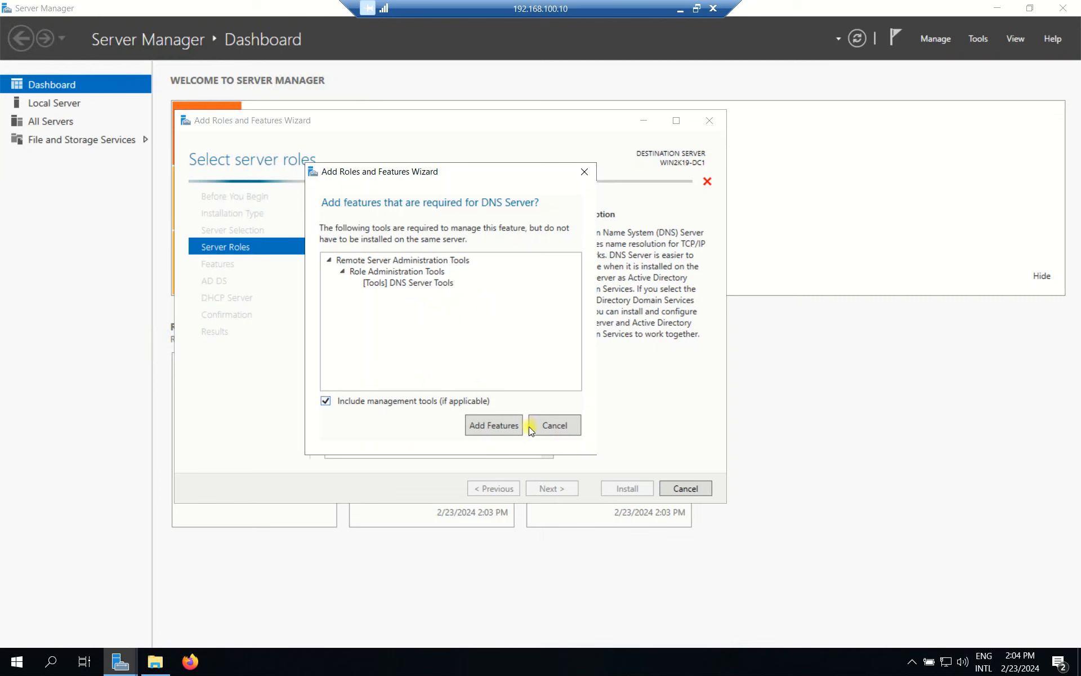
pyautogui.click(499, 427)
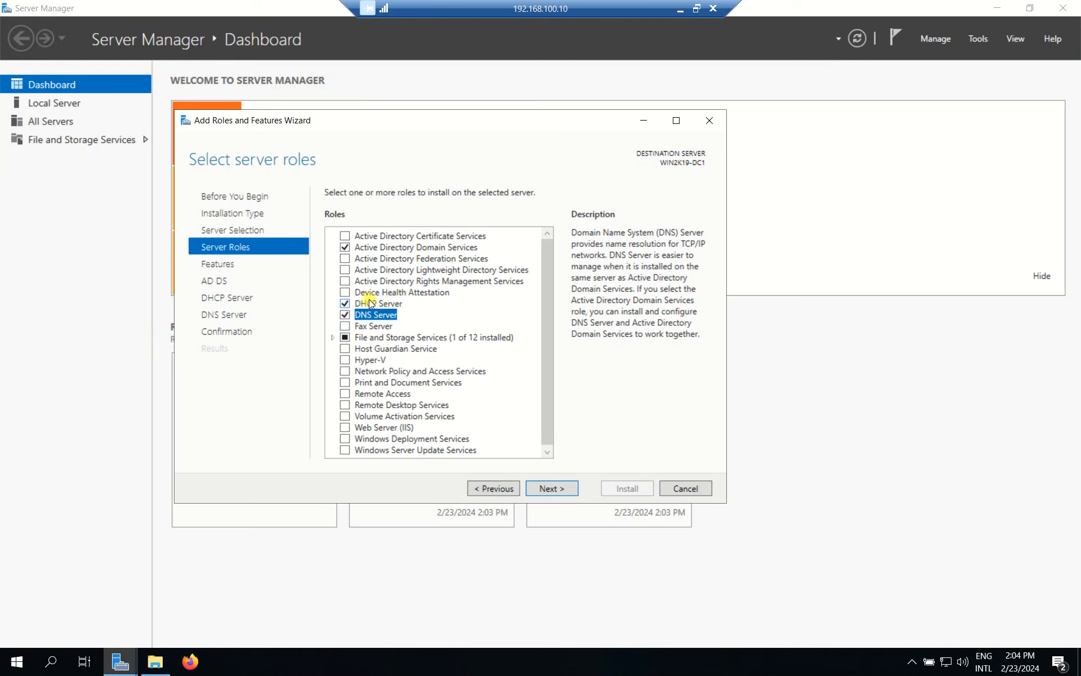
# Keep the default features, pass the role information pages and install the selected roles
pyautogui.click(559, 491)
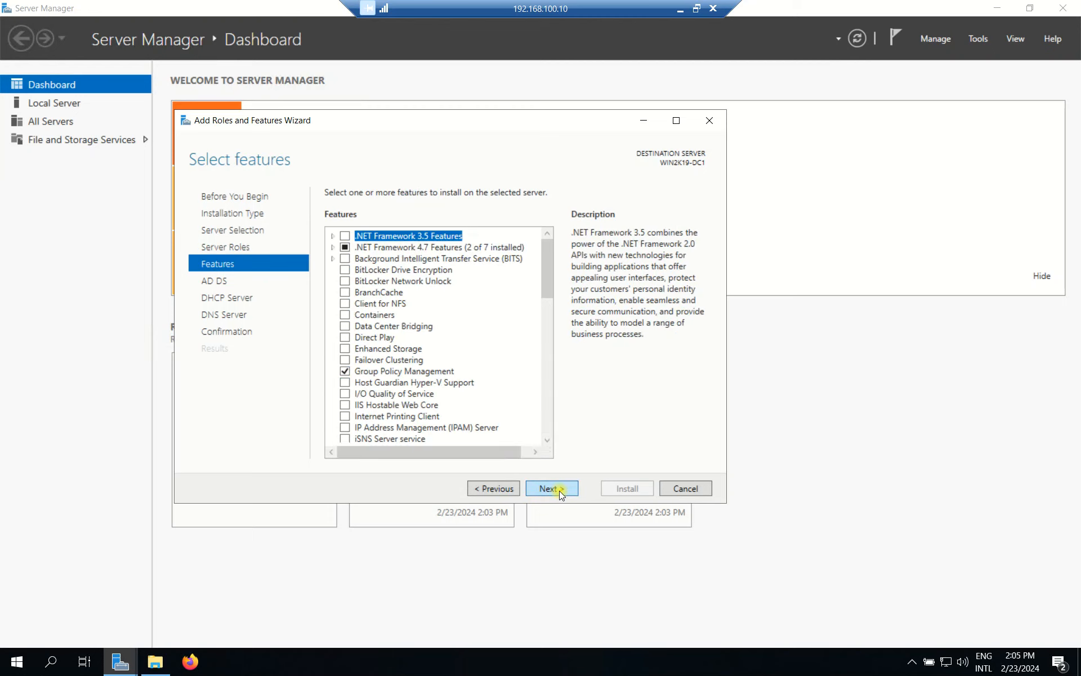
pyautogui.click(559, 488)
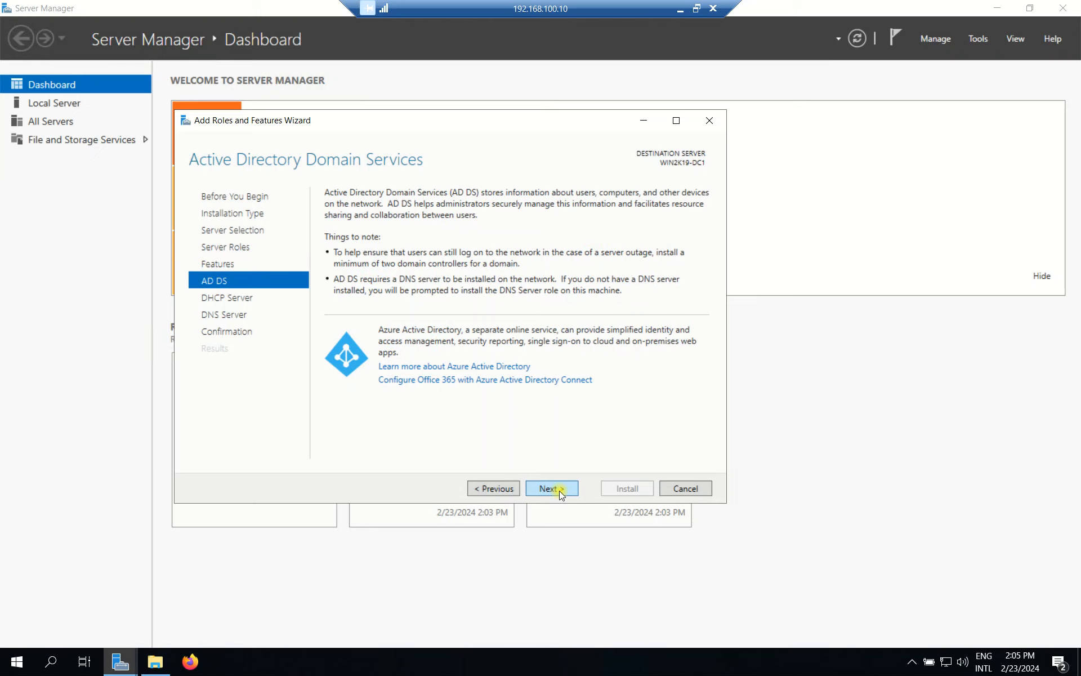
pyautogui.click(559, 490)
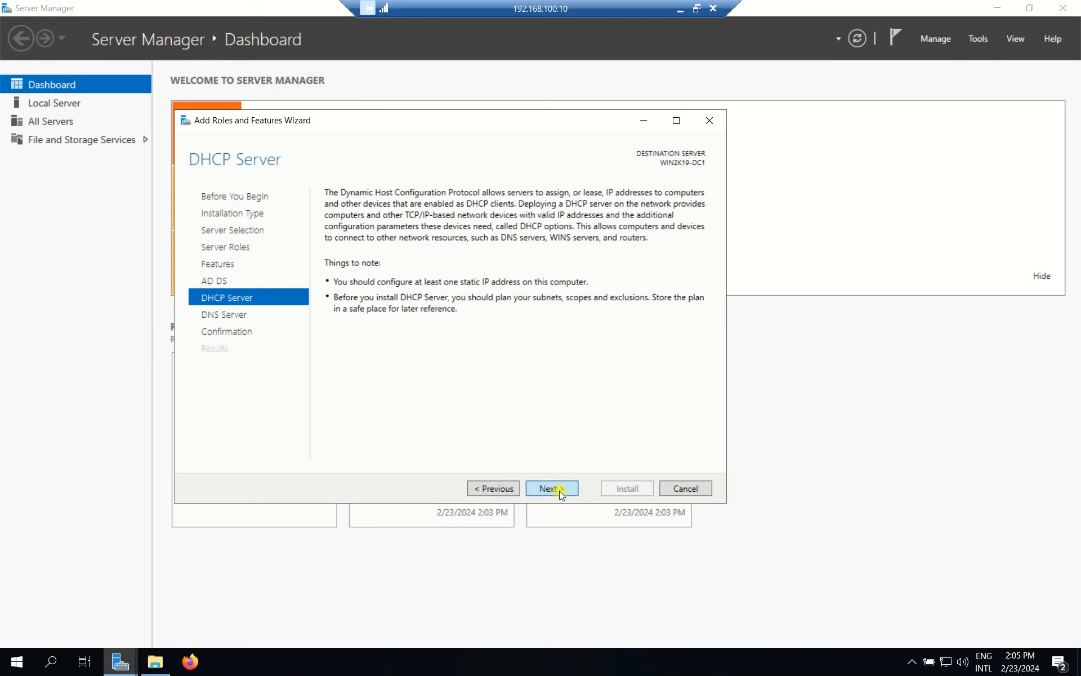
pyautogui.click(559, 491)
pyautogui.click(559, 490)
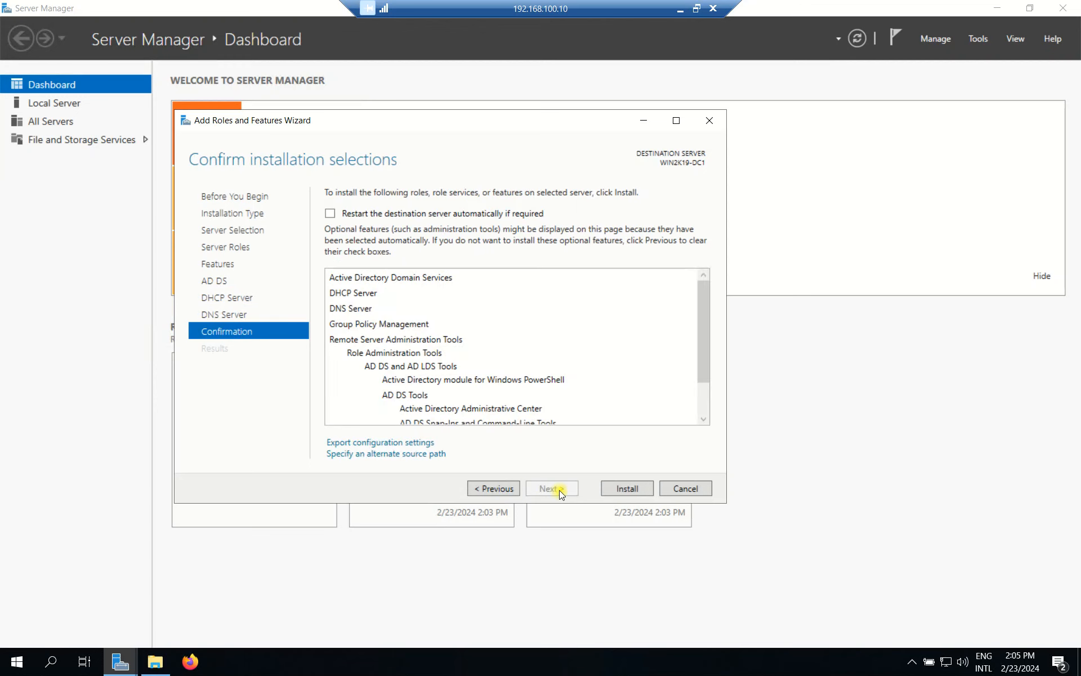
pyautogui.click(637, 488)
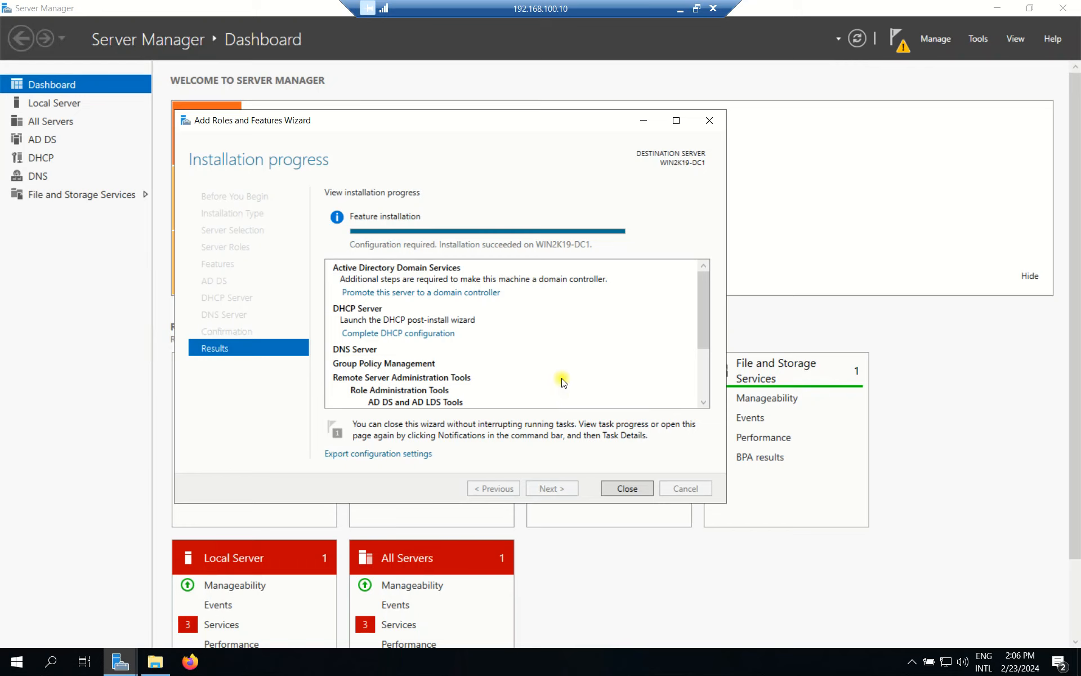
# Review the installation results and start promoting this server to a domain controller
pyautogui.scroll(-2, 622, 312)
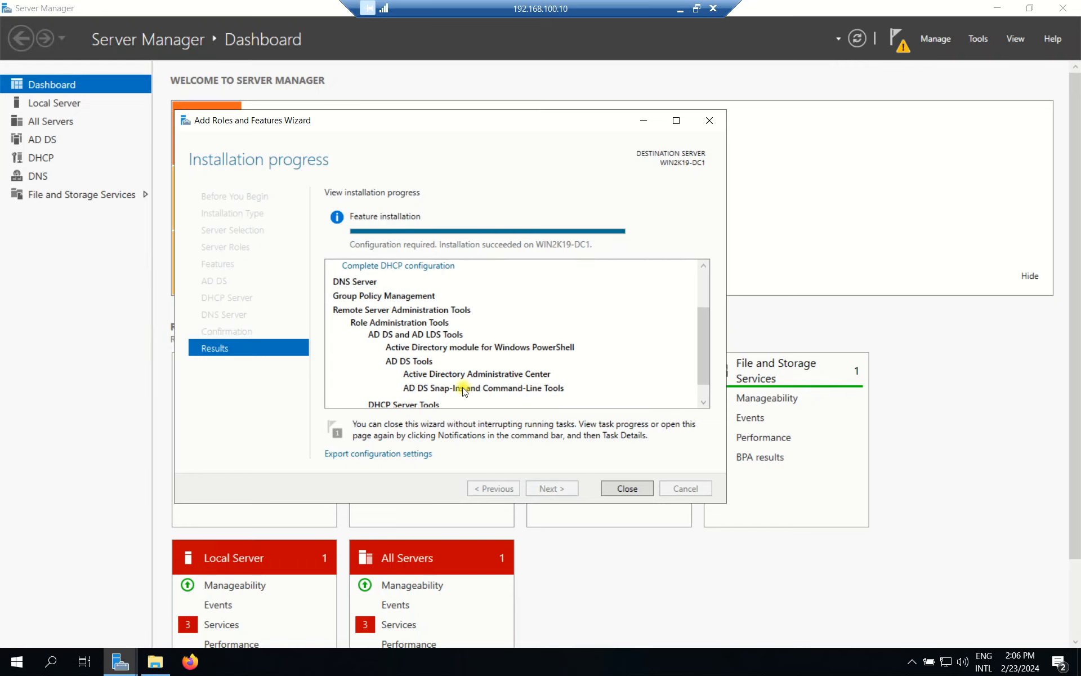
pyautogui.scroll(2, 461, 388)
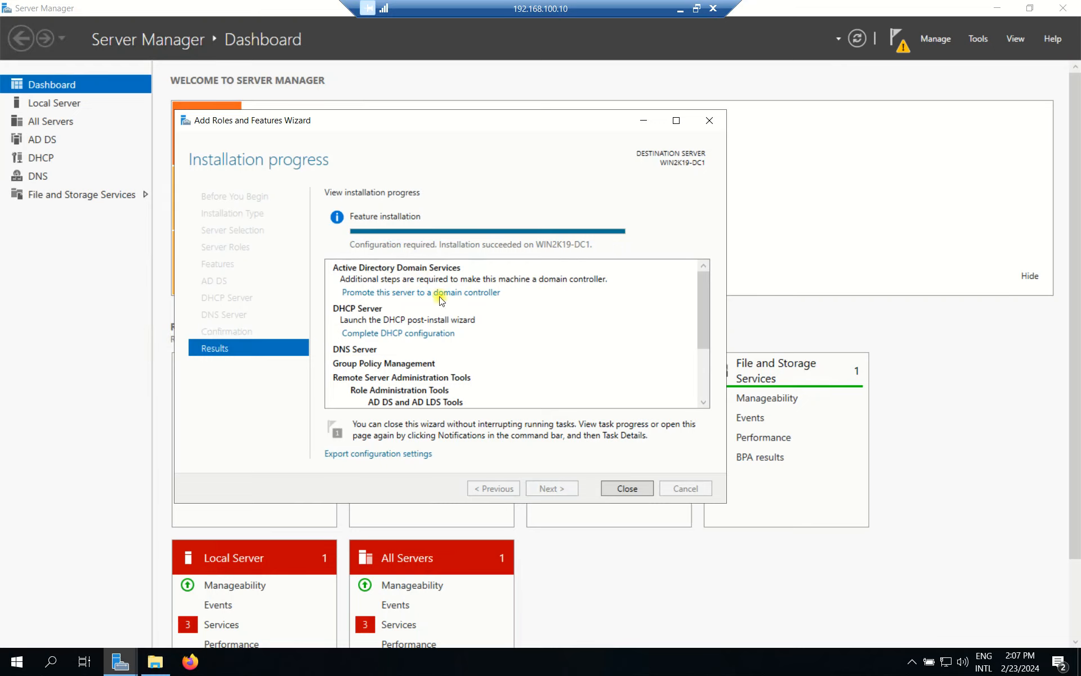
pyautogui.click(388, 293)
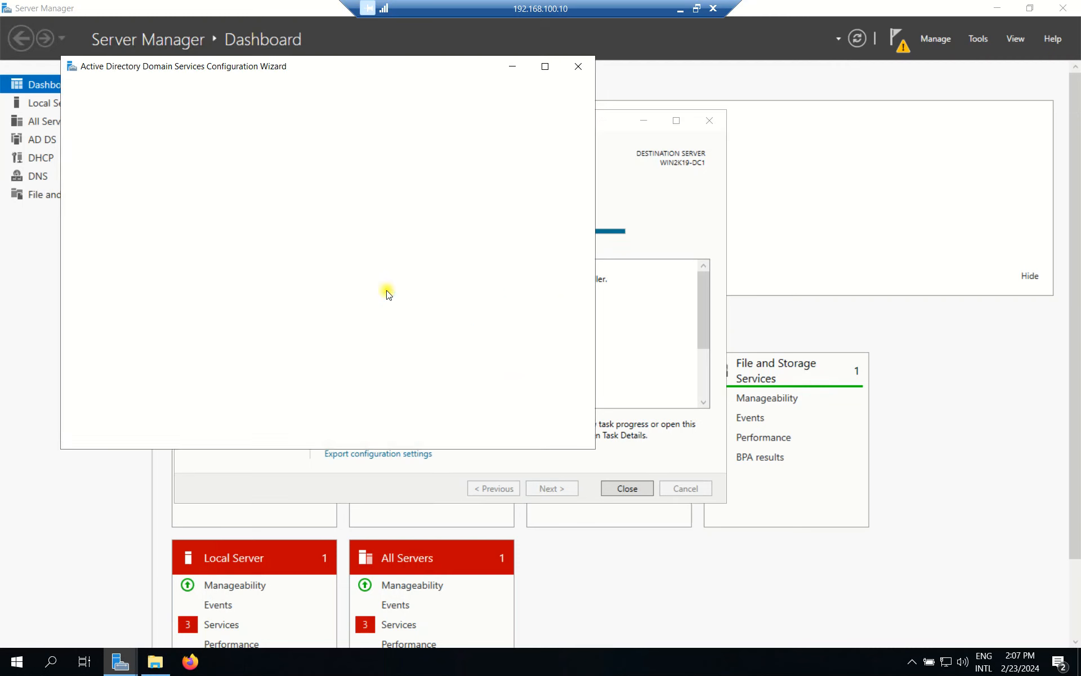
pyautogui.moveTo(370, 66); pyautogui.dragTo(453, 69)
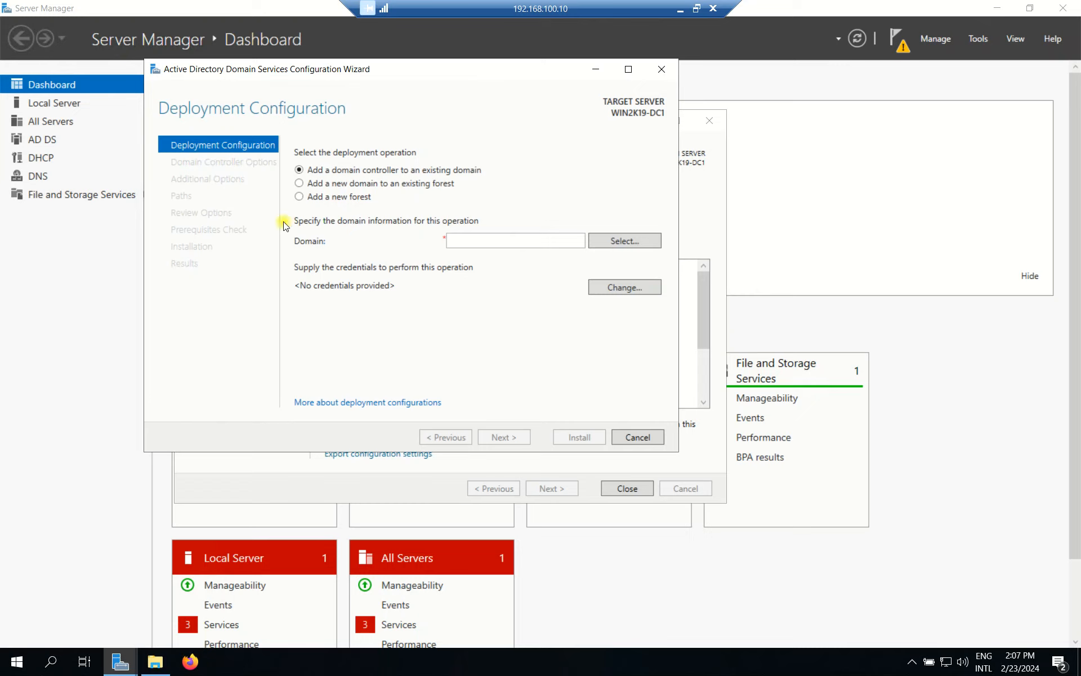
# Choose to add a new forest with the root domain name techit.com and continue to the domain controller options
pyautogui.click(299, 198)
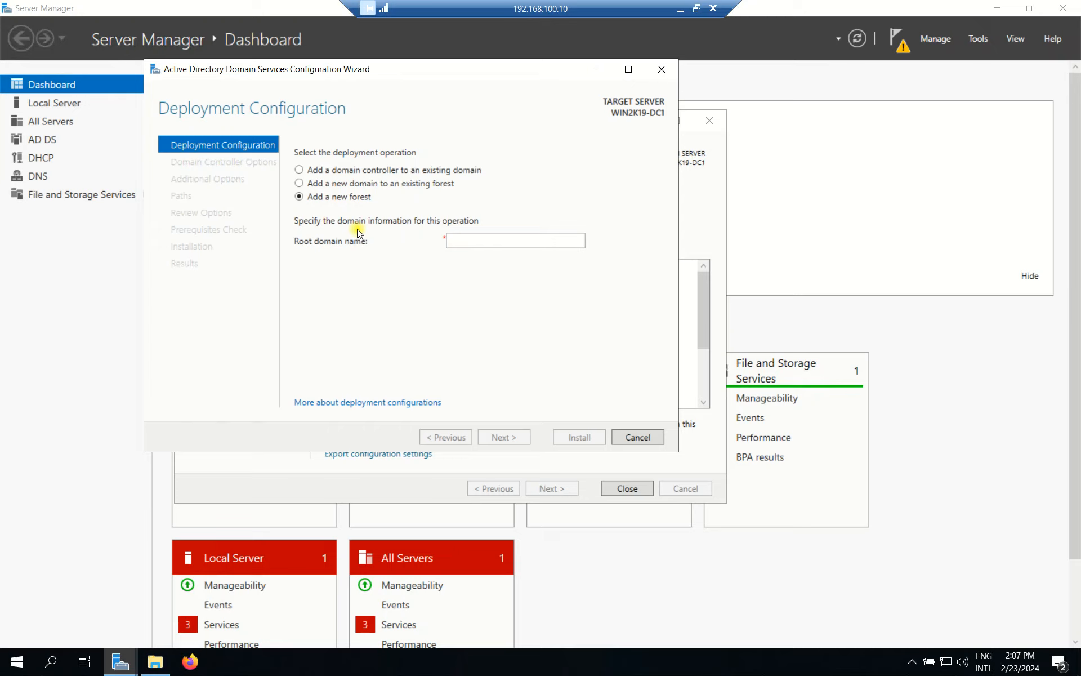
pyautogui.click(488, 241)
pyautogui.write('thecam')
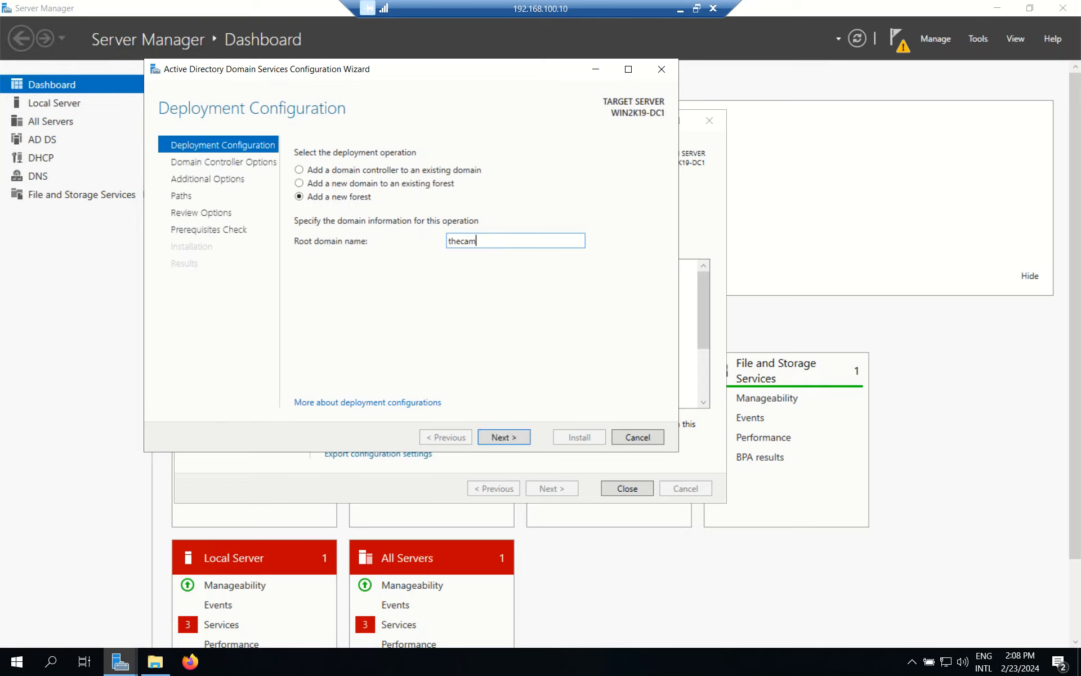
pyautogui.write('techit')
pyautogui.hotkey('ctrl', 'a')
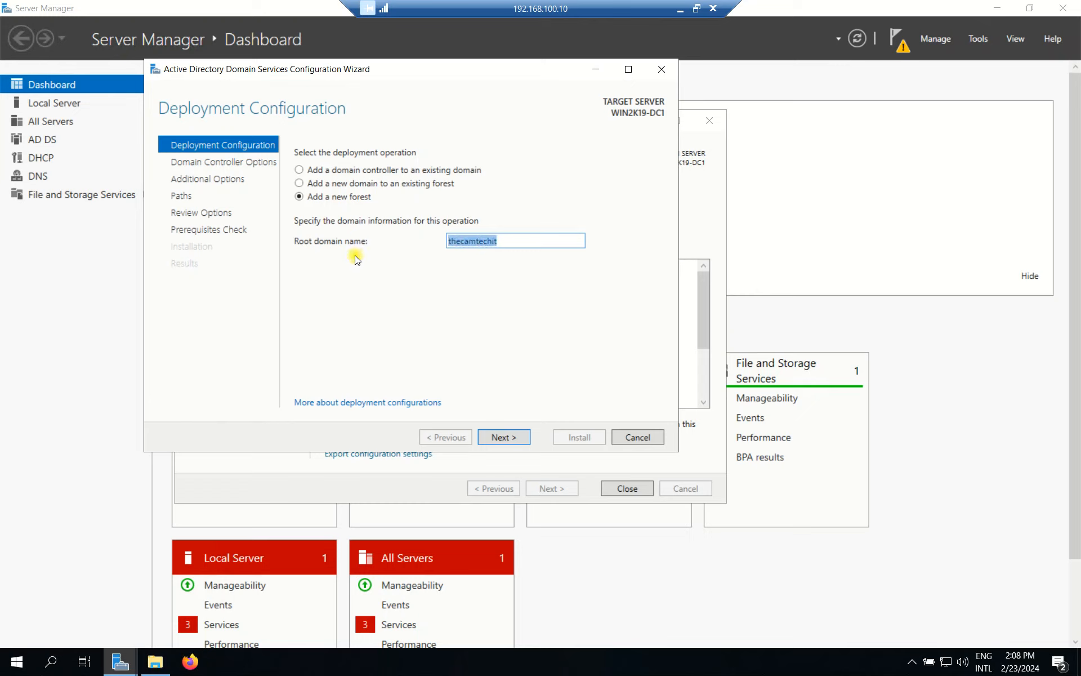
pyautogui.press('BackSpace')
pyautogui.write('techit')
pyautogui.write('.com')
pyautogui.click(513, 441)
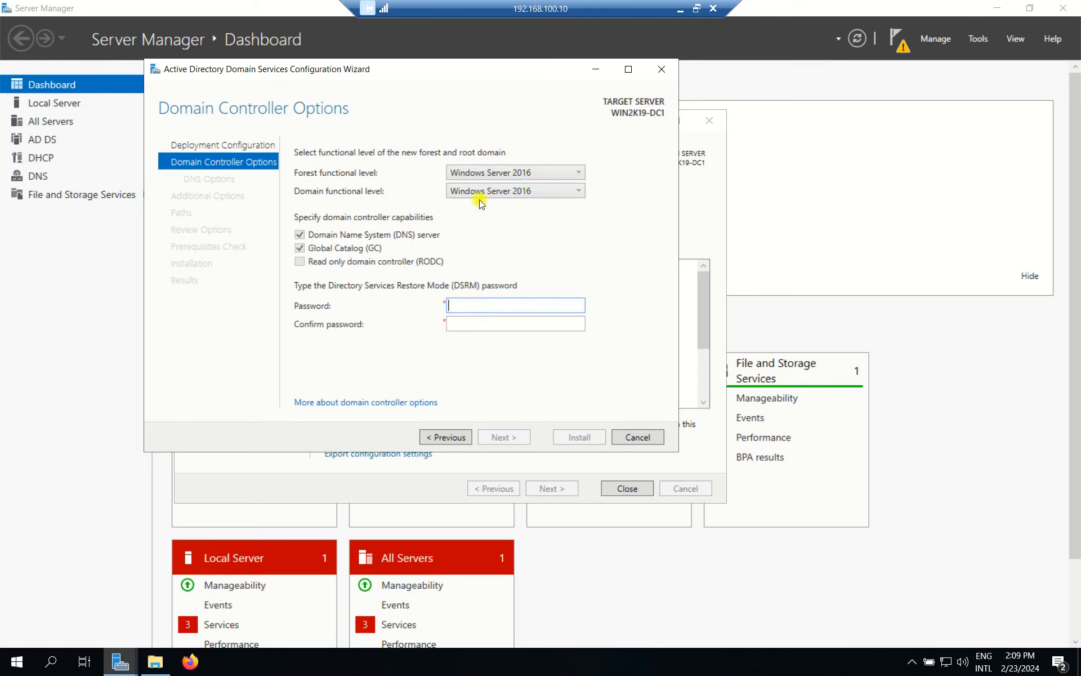
# Keep Windows Server 2016 as forest and domain functional level, then enter and confirm the Directory Services Restore Mode password
pyautogui.click(525, 174)
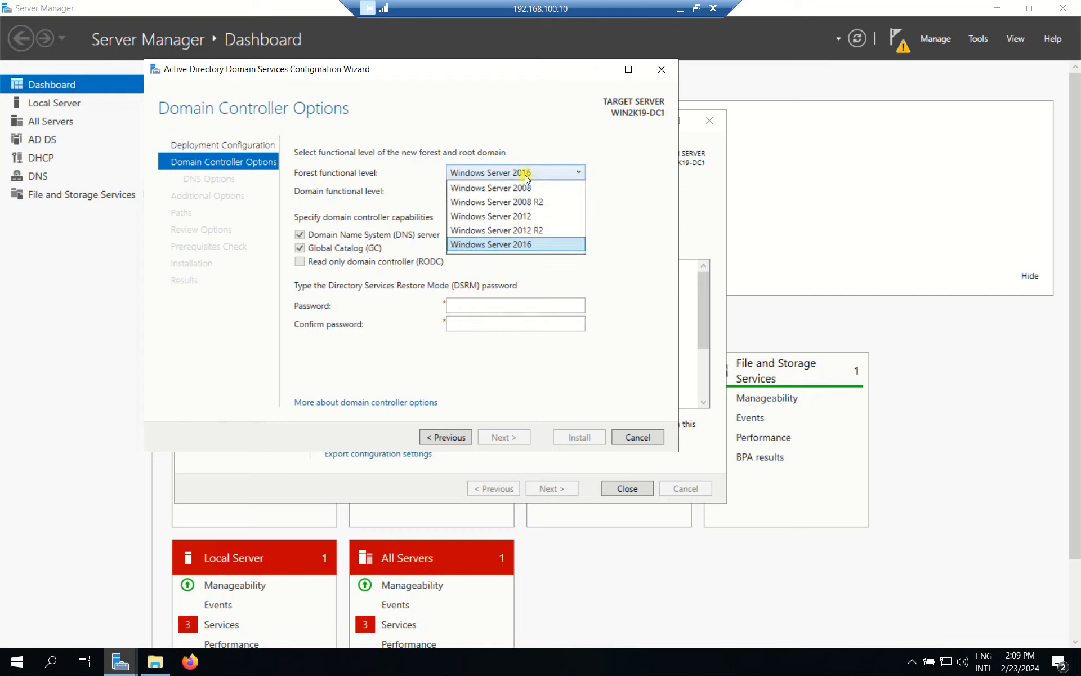
pyautogui.click(525, 174)
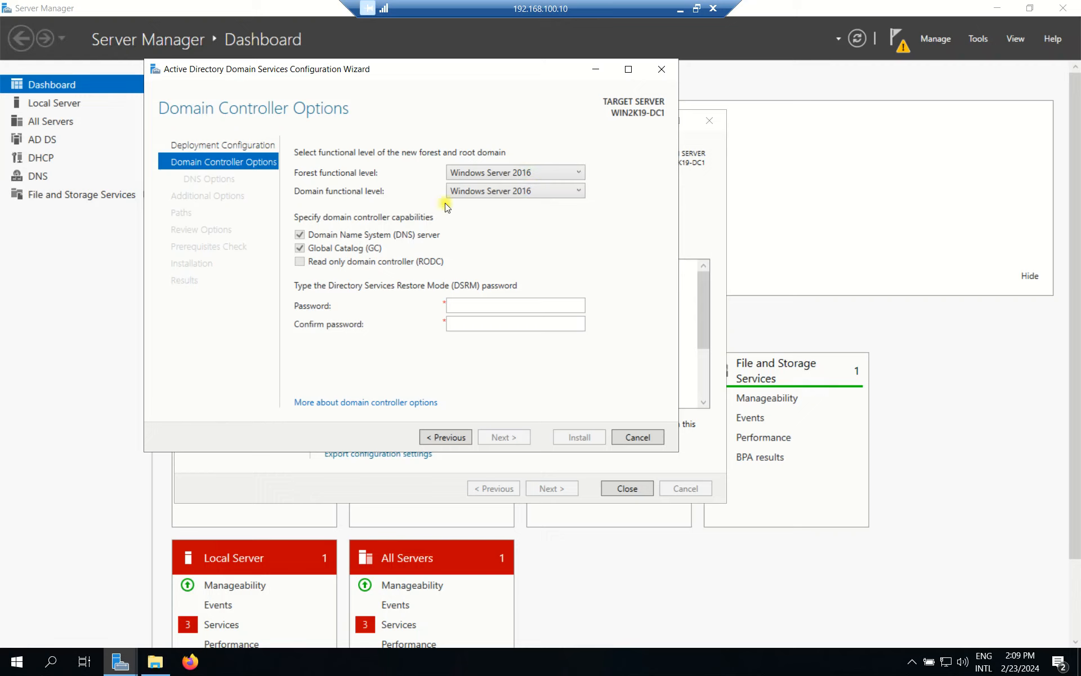
pyautogui.click(514, 192)
pyautogui.click(556, 196)
pyautogui.click(471, 305)
pyautogui.write('•')
pyautogui.press('Tab')
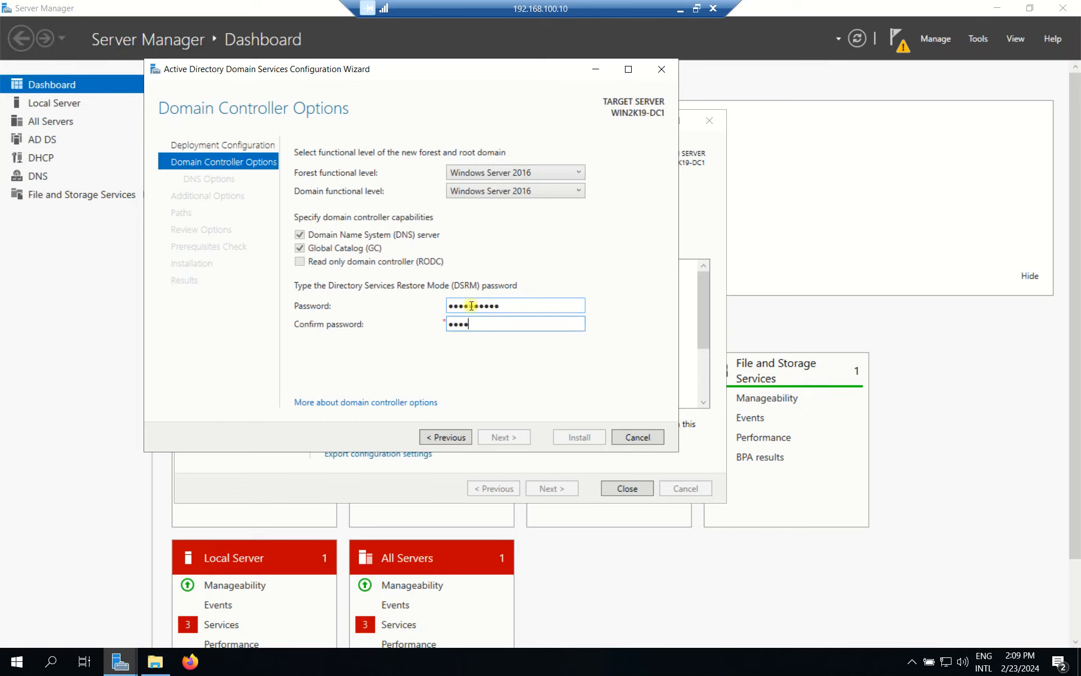
pyautogui.write('••••••••••')
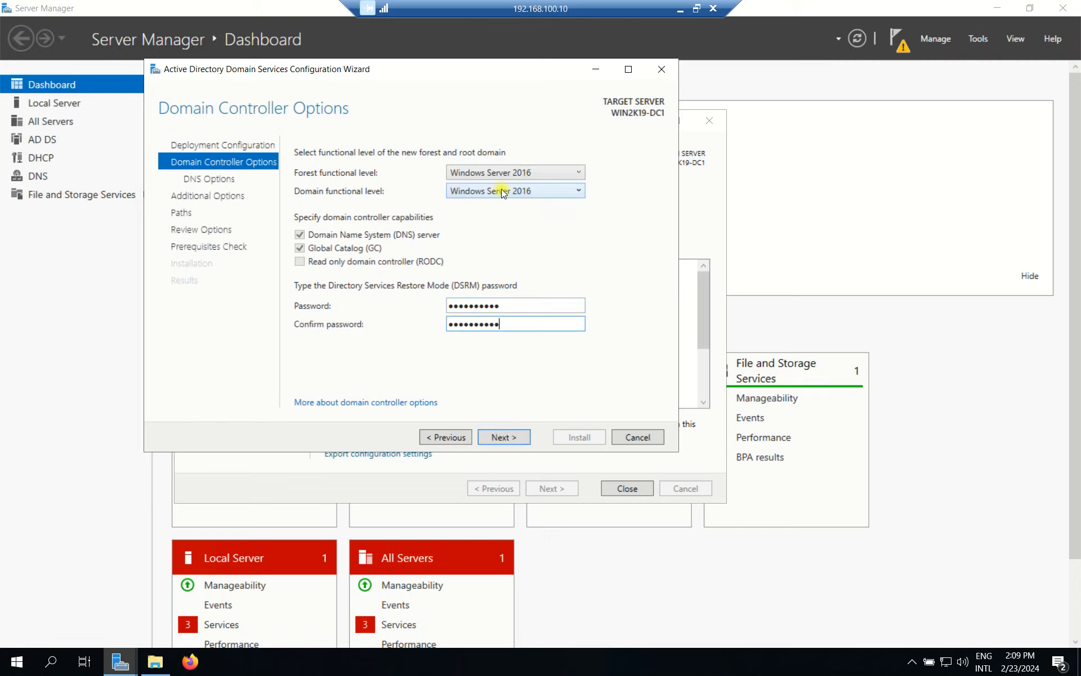
pyautogui.click(504, 439)
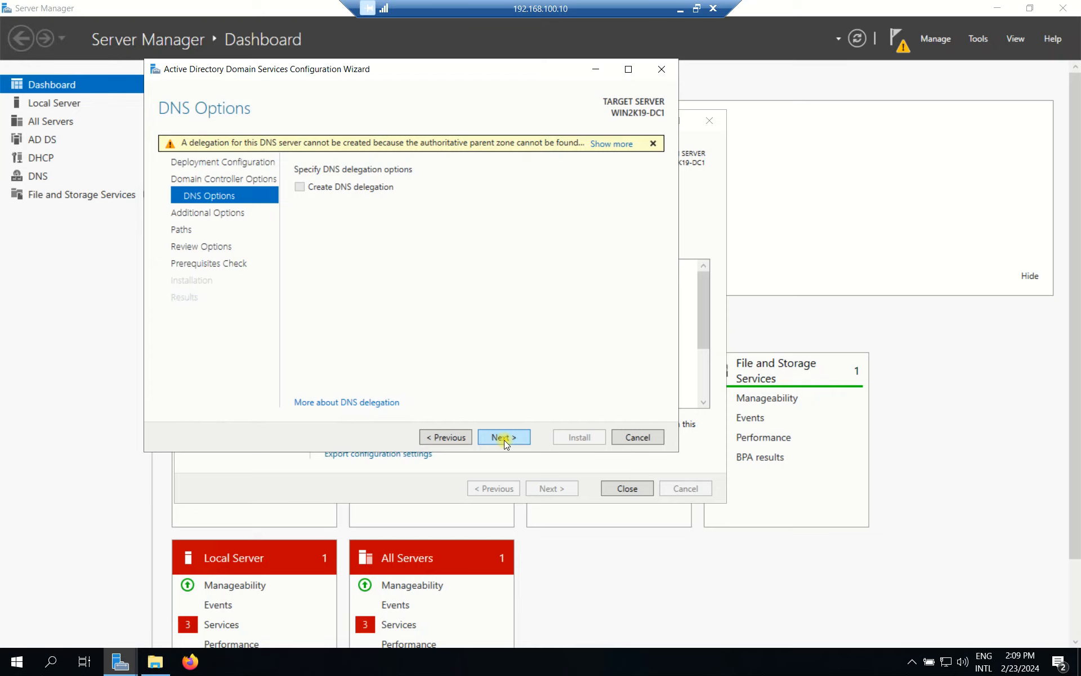
# Skip DNS delegation and accept the NetBIOS domain name TECHIT and the default database, log files and SYSVOL folders
pyautogui.click(504, 438)
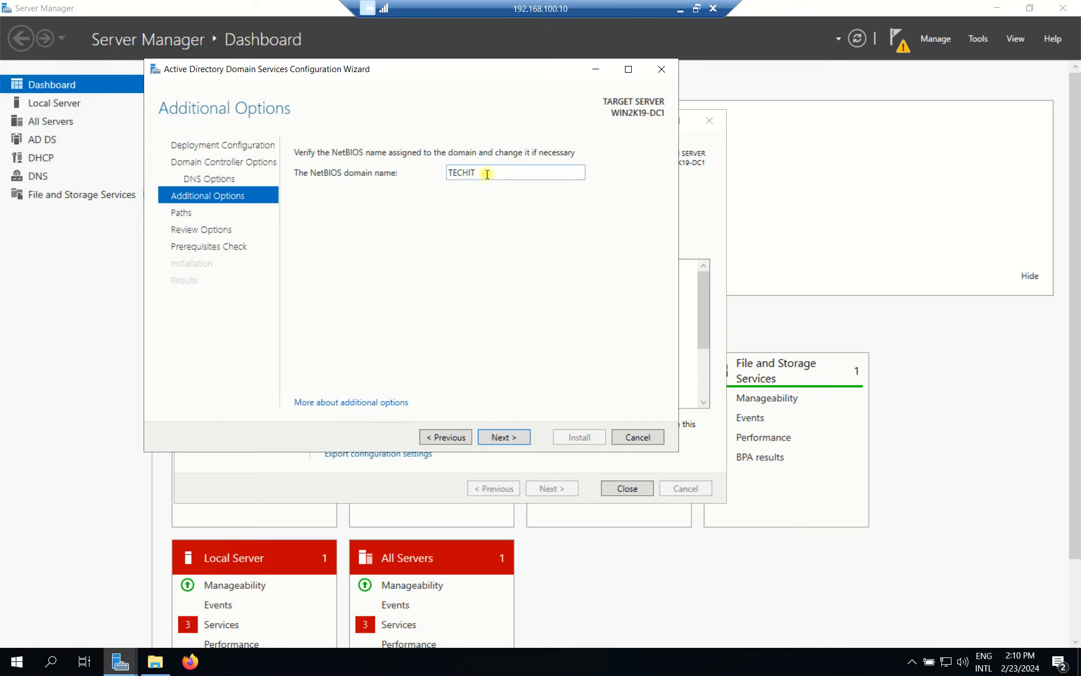
pyautogui.click(499, 437)
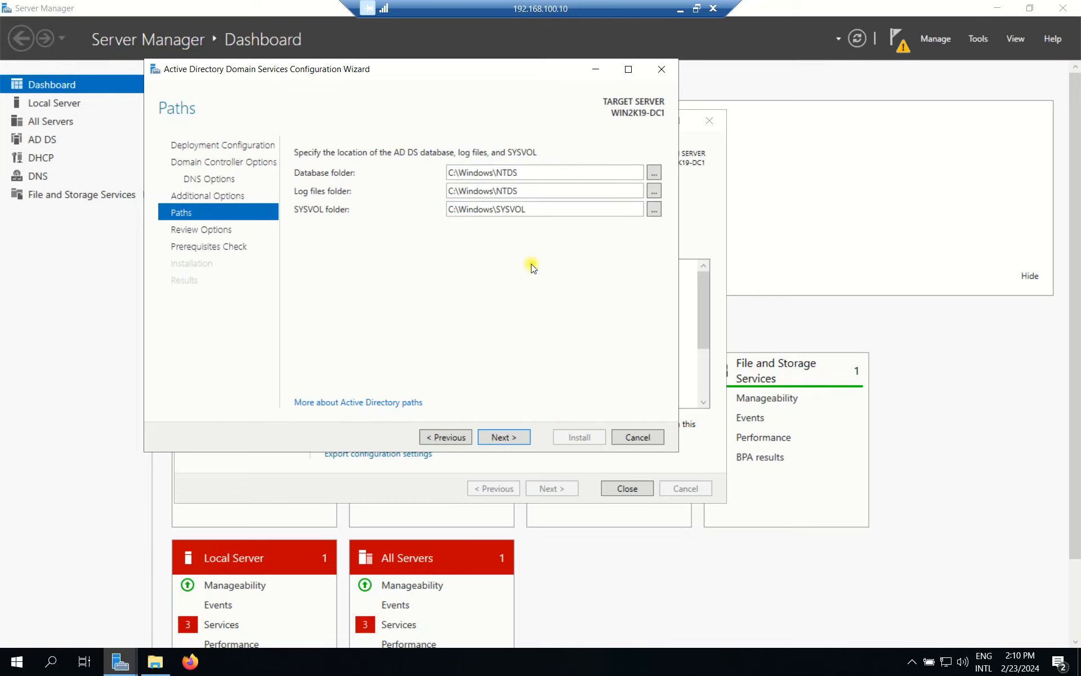
pyautogui.click(498, 438)
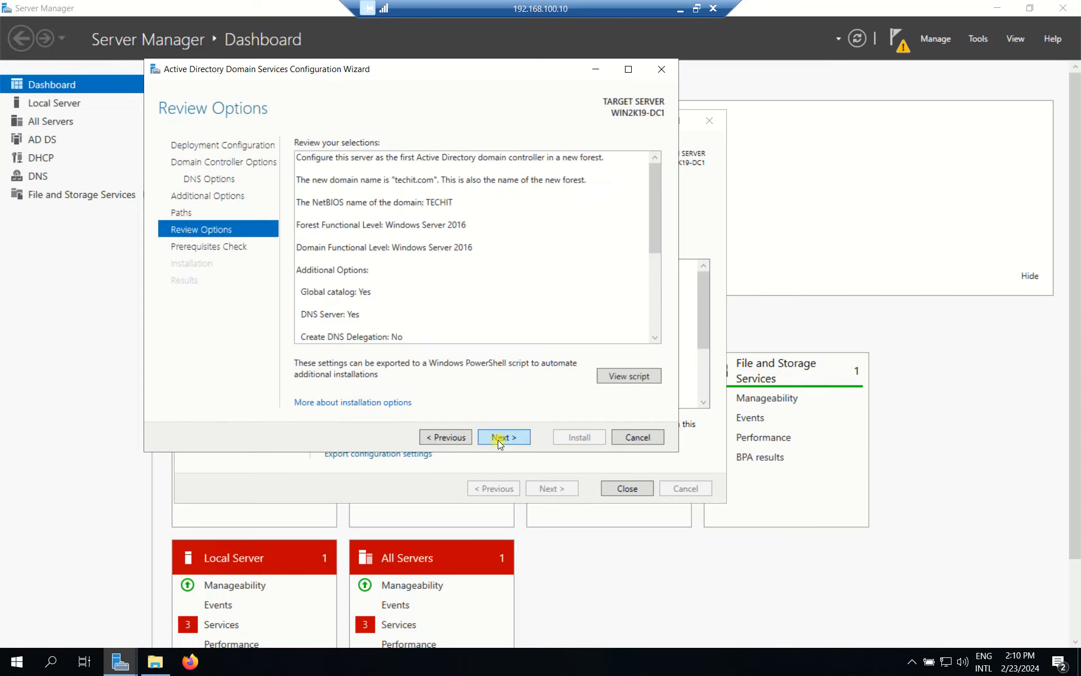
# Accept the reviewed options, run the prerequisites check, install the domain controller configuration and acknowledge the sign-out notice
pyautogui.click(498, 438)
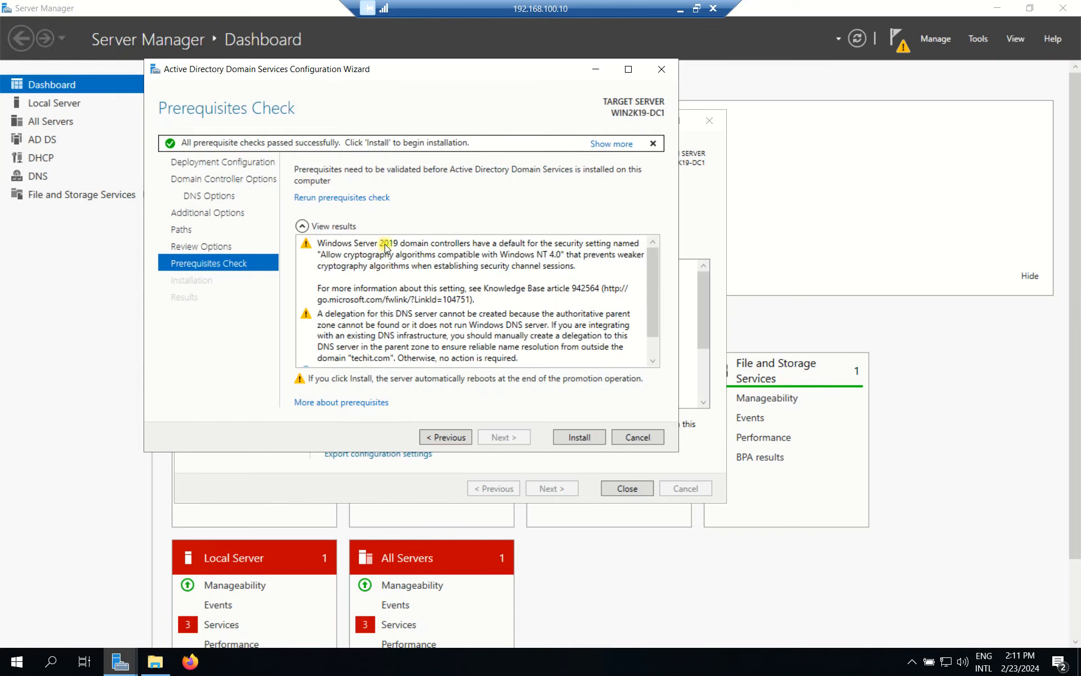
pyautogui.click(580, 435)
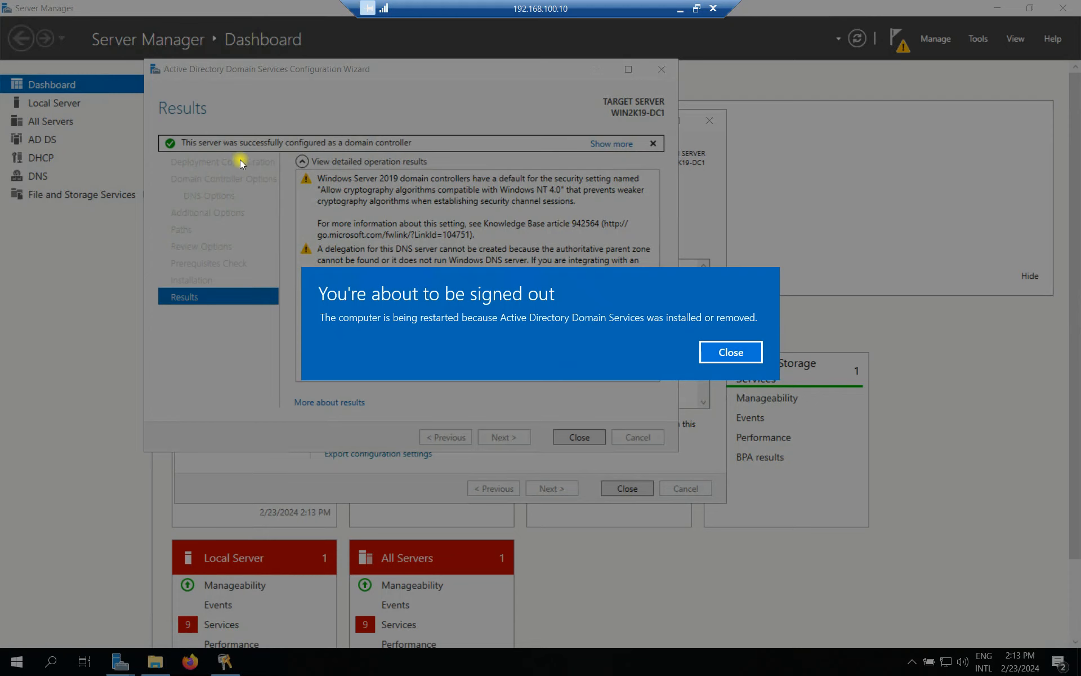
pyautogui.click(731, 353)
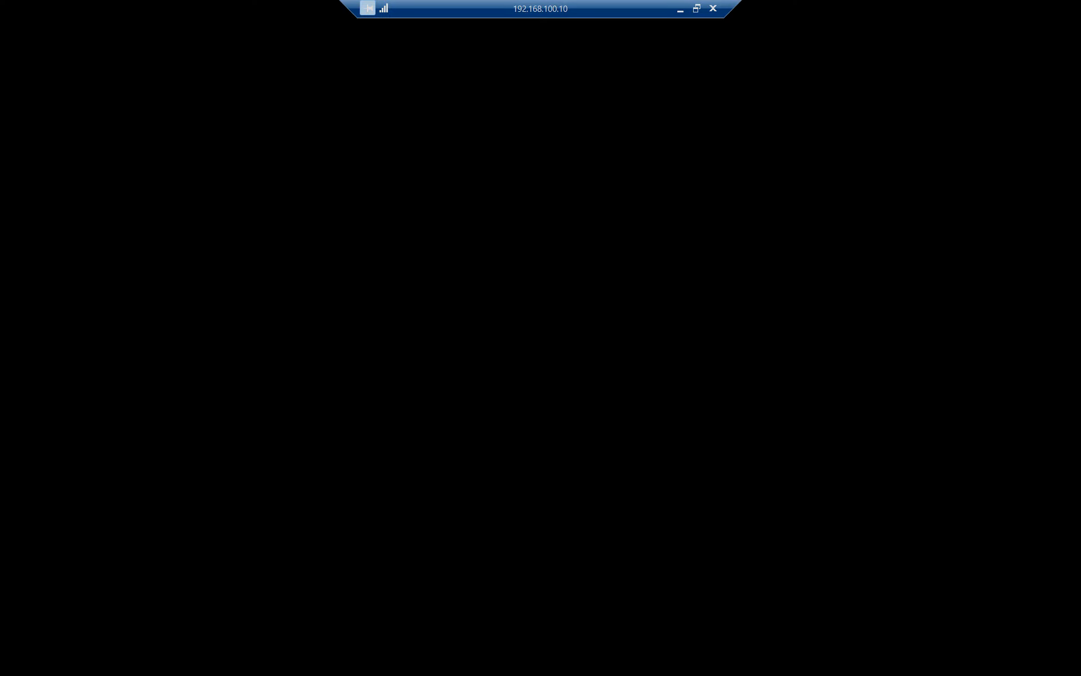